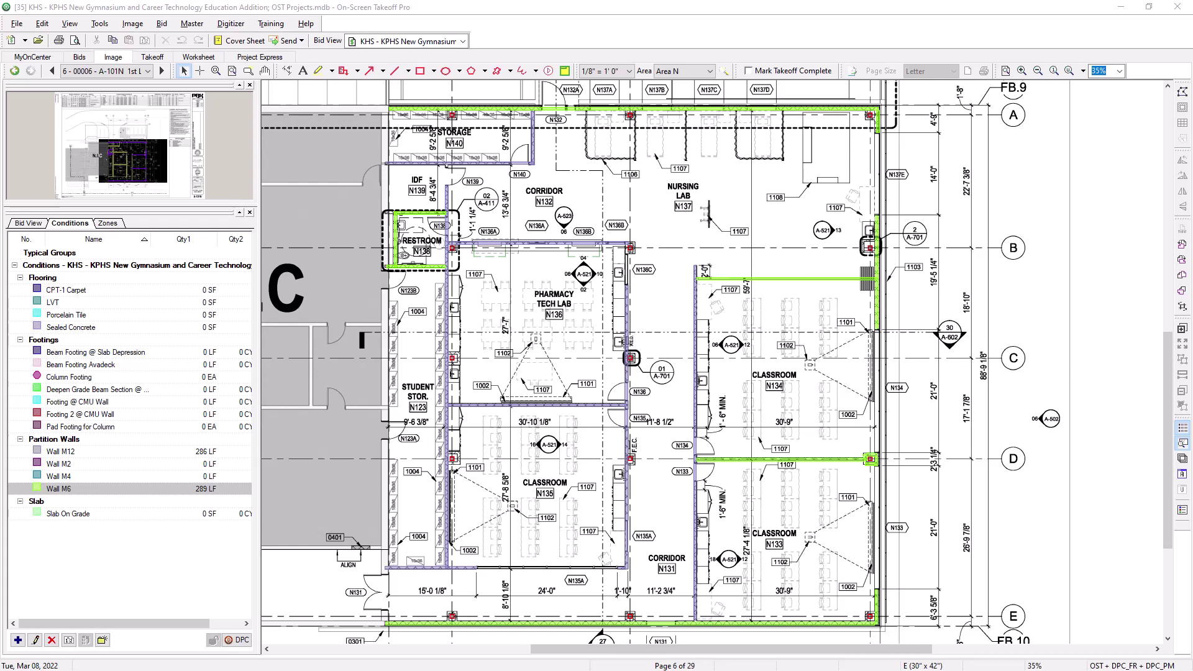
# Add a new alternate to the KHS bid and give it alternate number 1.
pyautogui.click(124, 265)
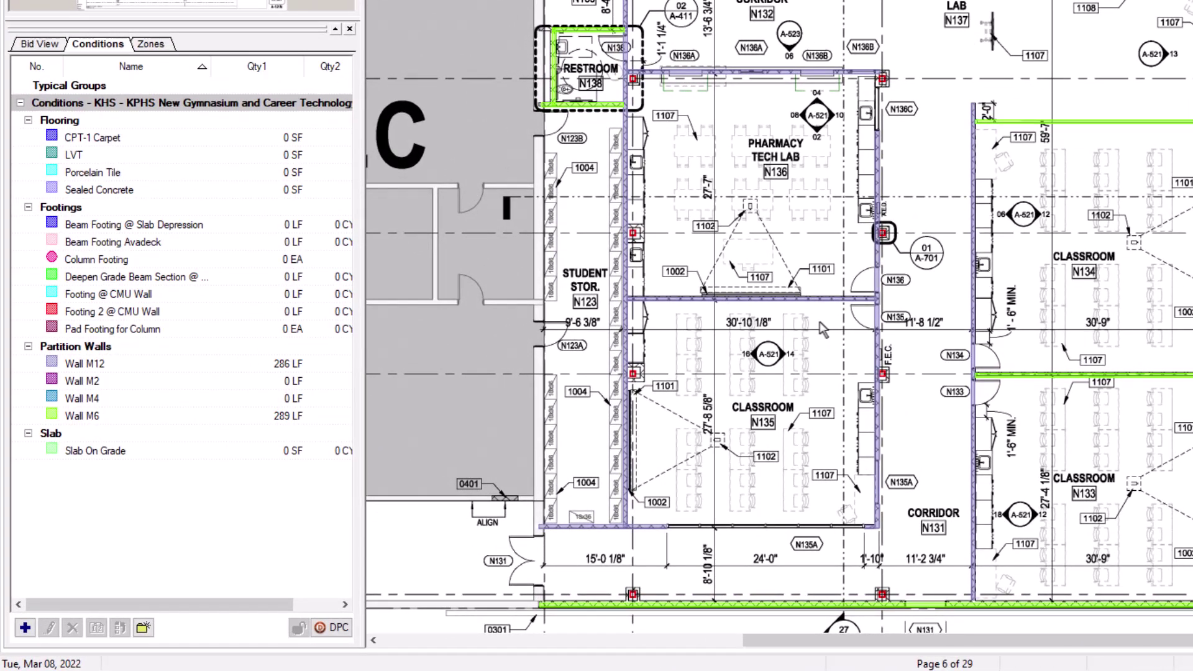
pyautogui.click(44, 50)
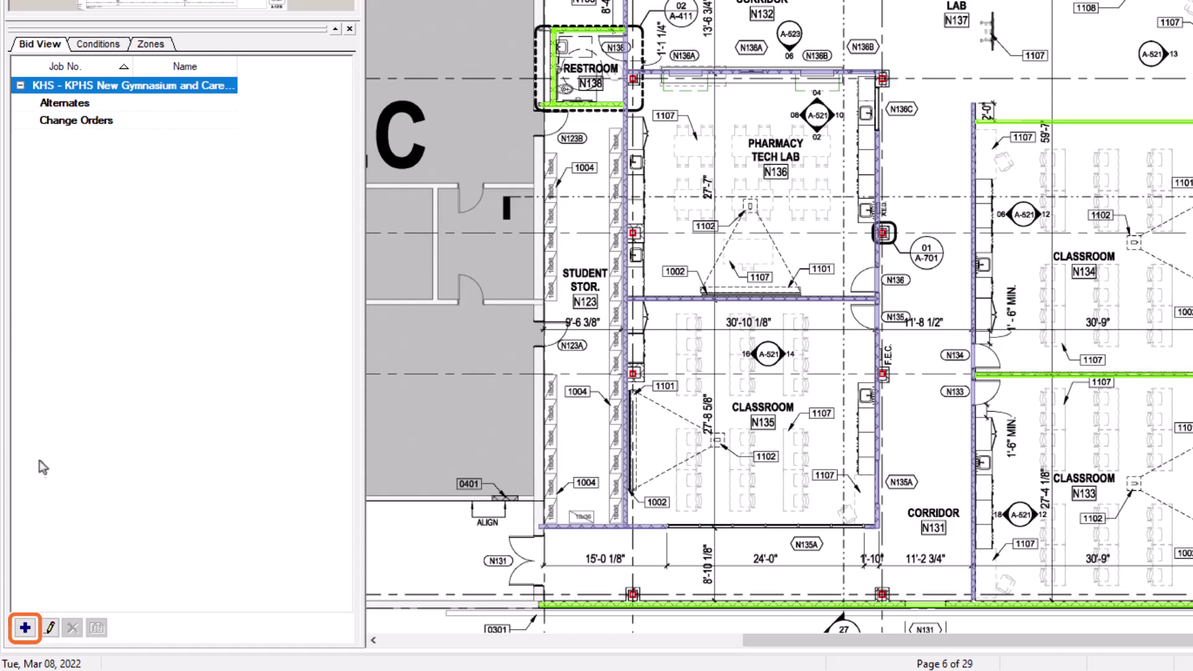
pyautogui.click(25, 628)
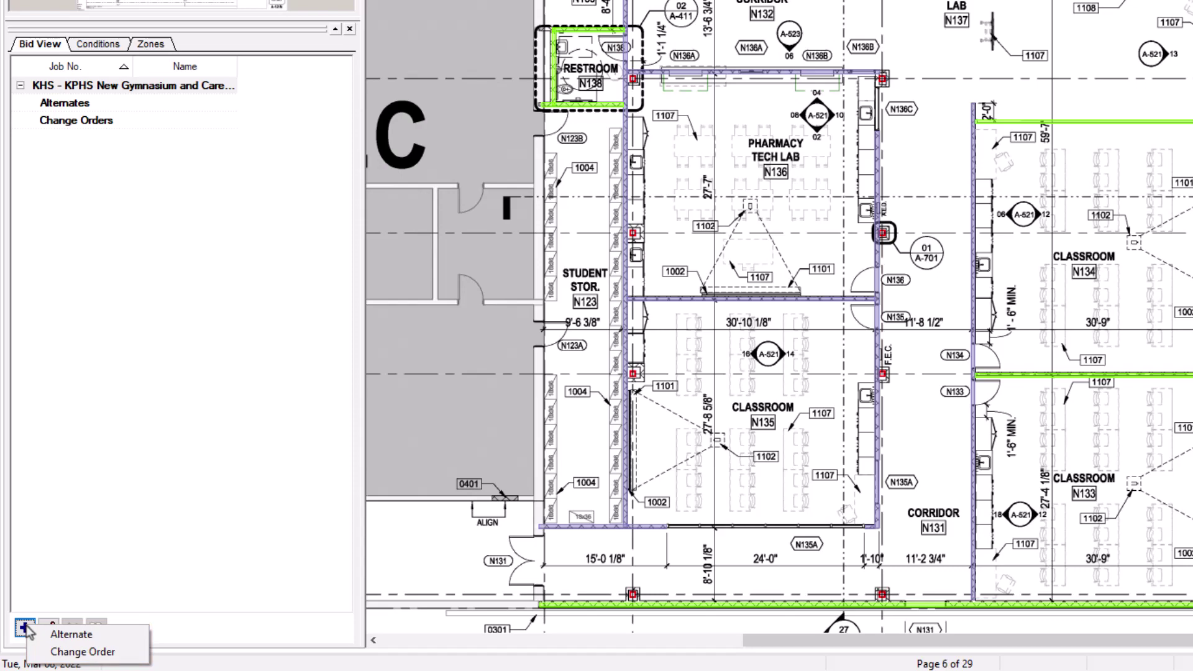
pyautogui.click(68, 633)
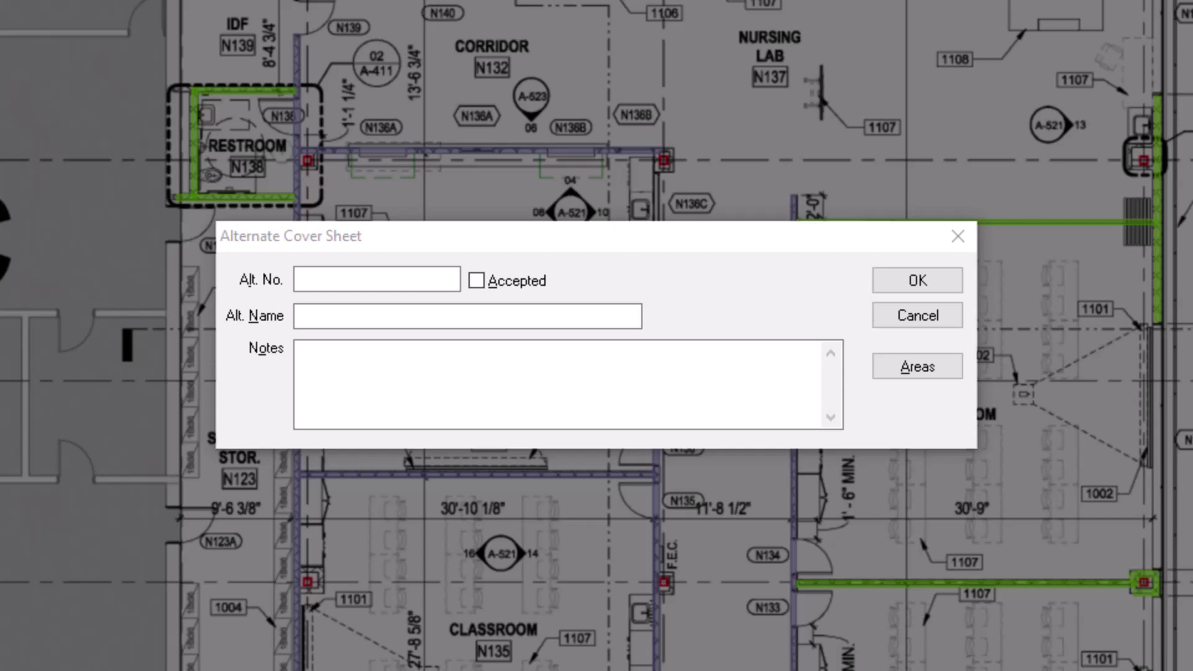
pyautogui.click(328, 277)
pyautogui.write('1')
pyautogui.press('Tab')
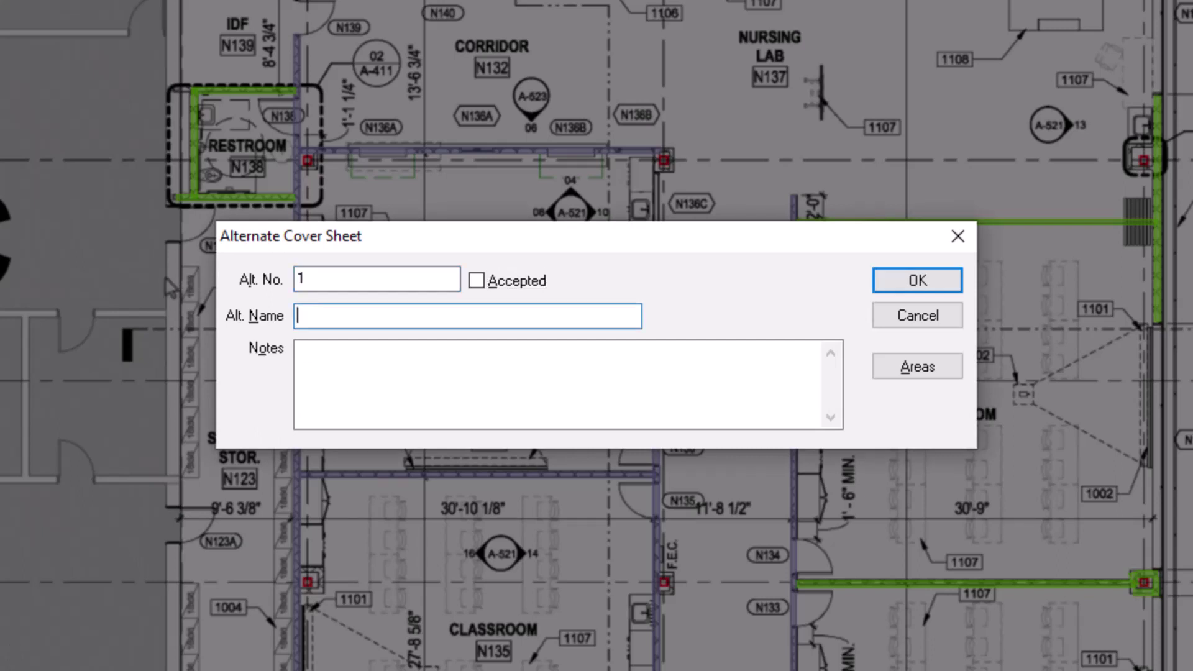
# Name the alternate Walls and enter the note "Replacing Wall Types".
pyautogui.write('EW')
pyautogui.press('BackSpace')
pyautogui.press('BackSpace')
pyautogui.write('Walls')
pyautogui.press('Tab')
pyautogui.write('R')
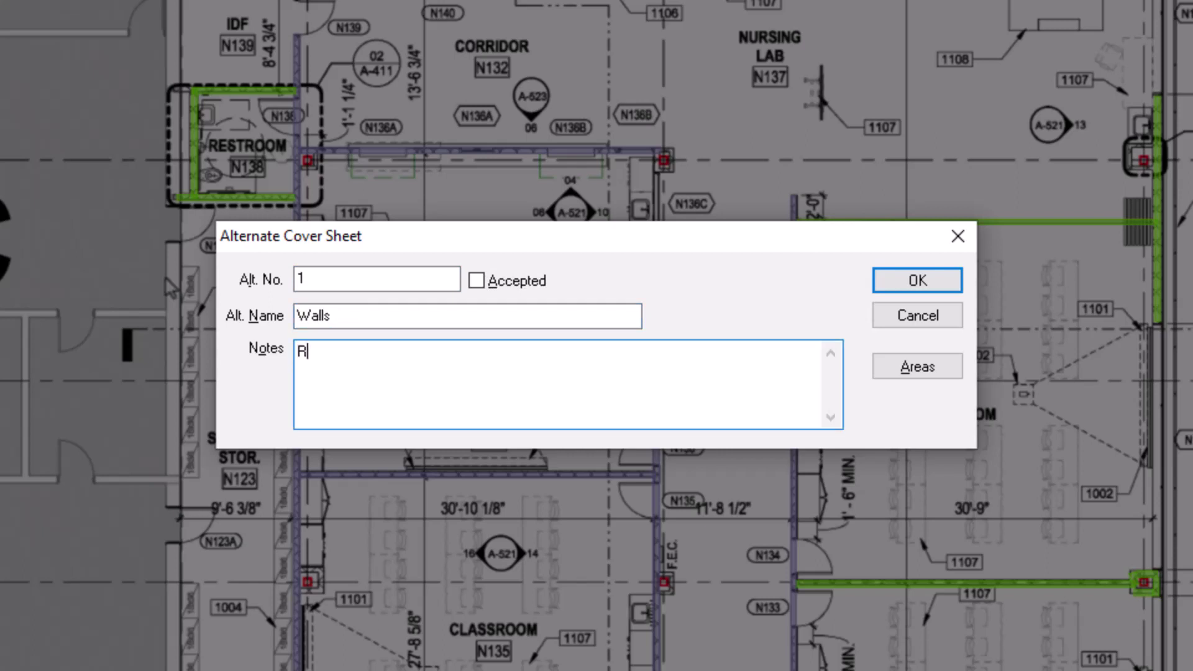
pyautogui.write('eplacing Wall Types')
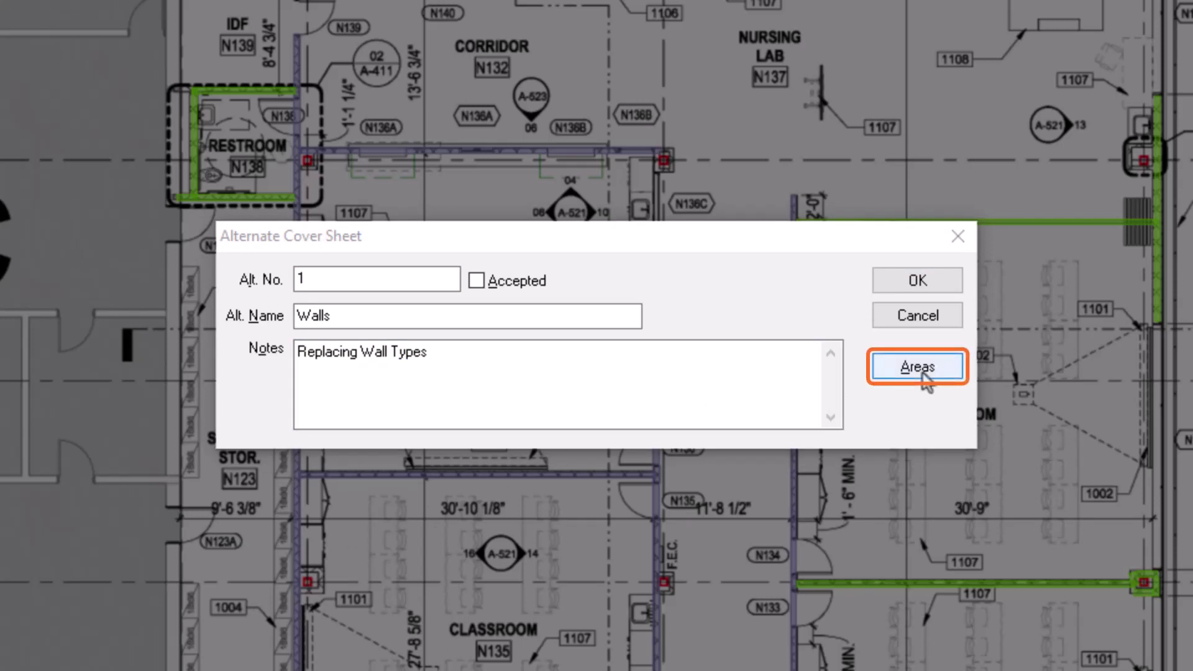
# Review the alternate's bid areas and save the alternate.
pyautogui.click(917, 368)
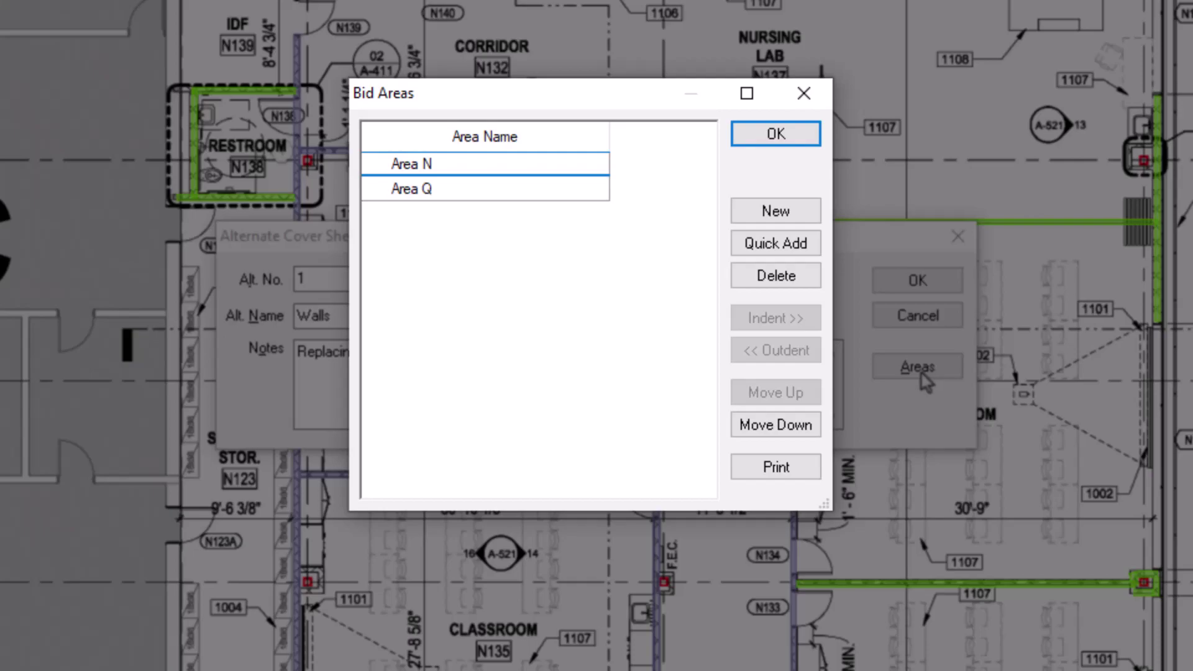
pyautogui.click(803, 144)
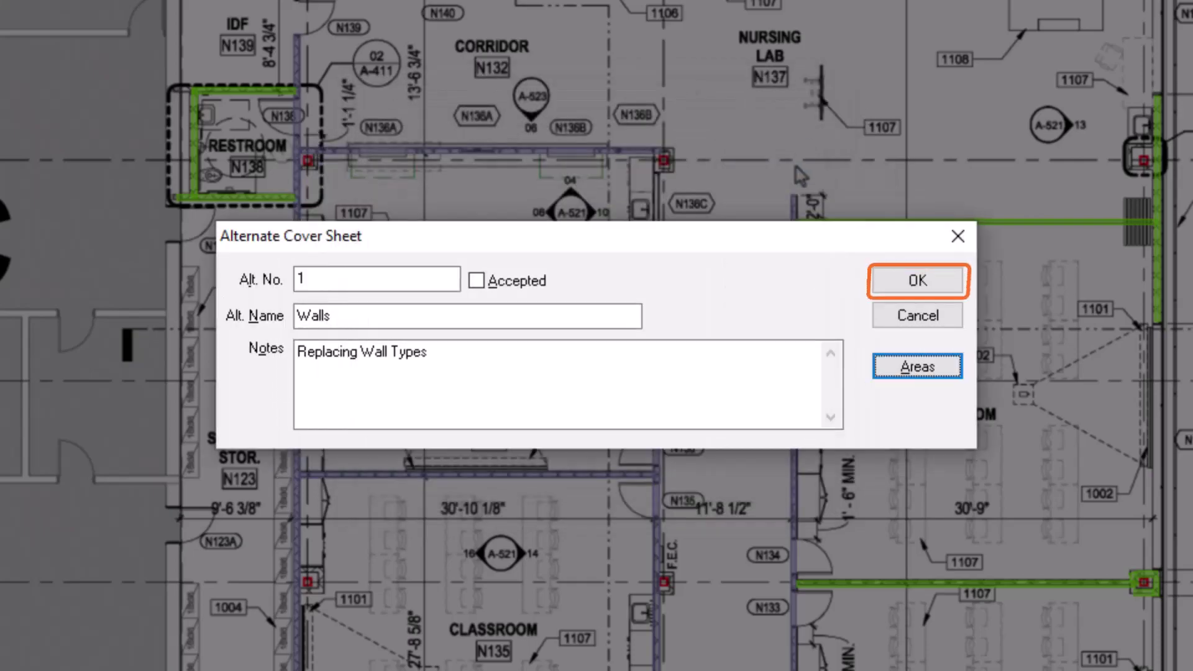
pyautogui.click(913, 280)
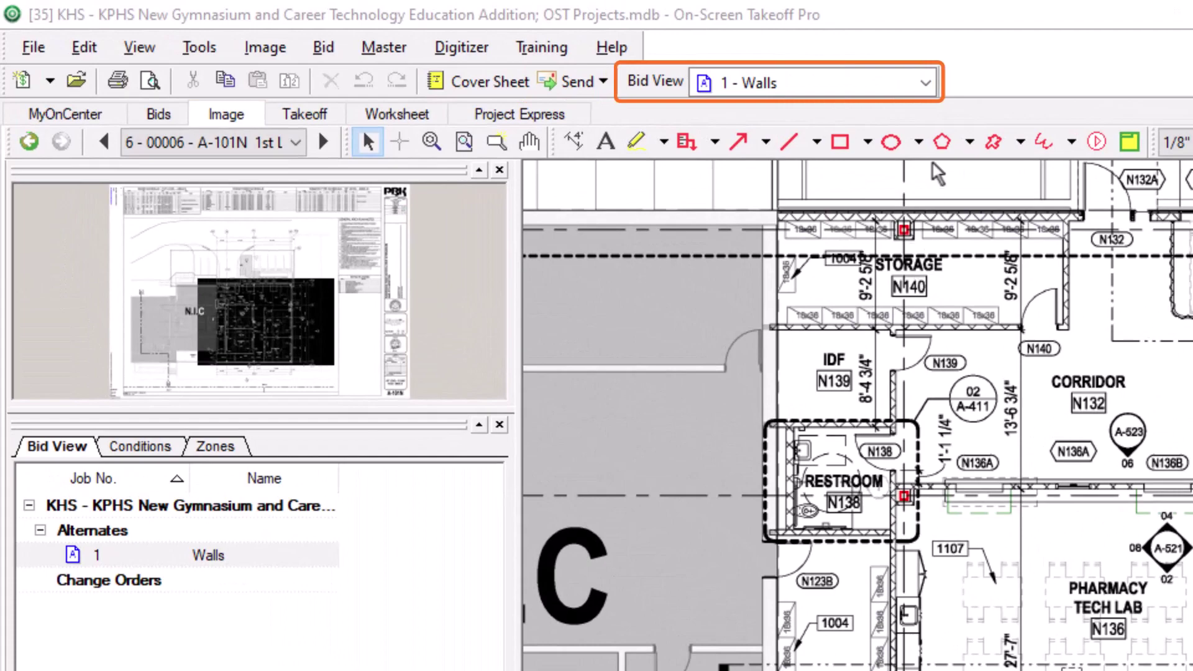
# Switch the bid view back to the KHS base bid and list its conditions.
pyautogui.click(925, 83)
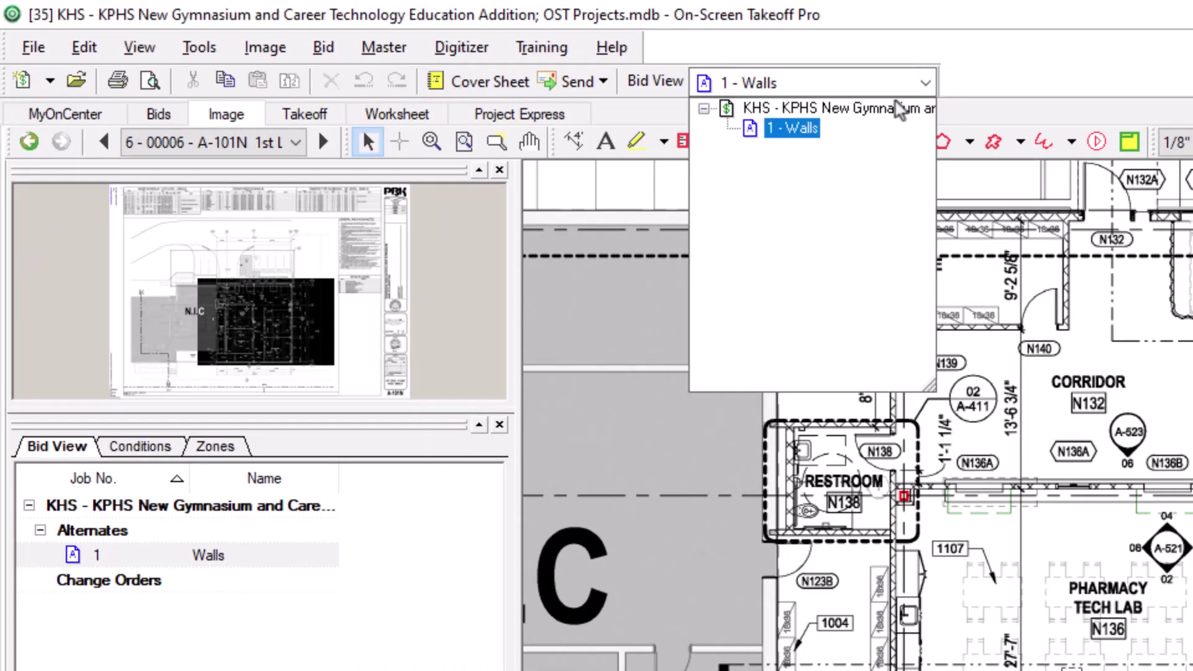
pyautogui.click(878, 112)
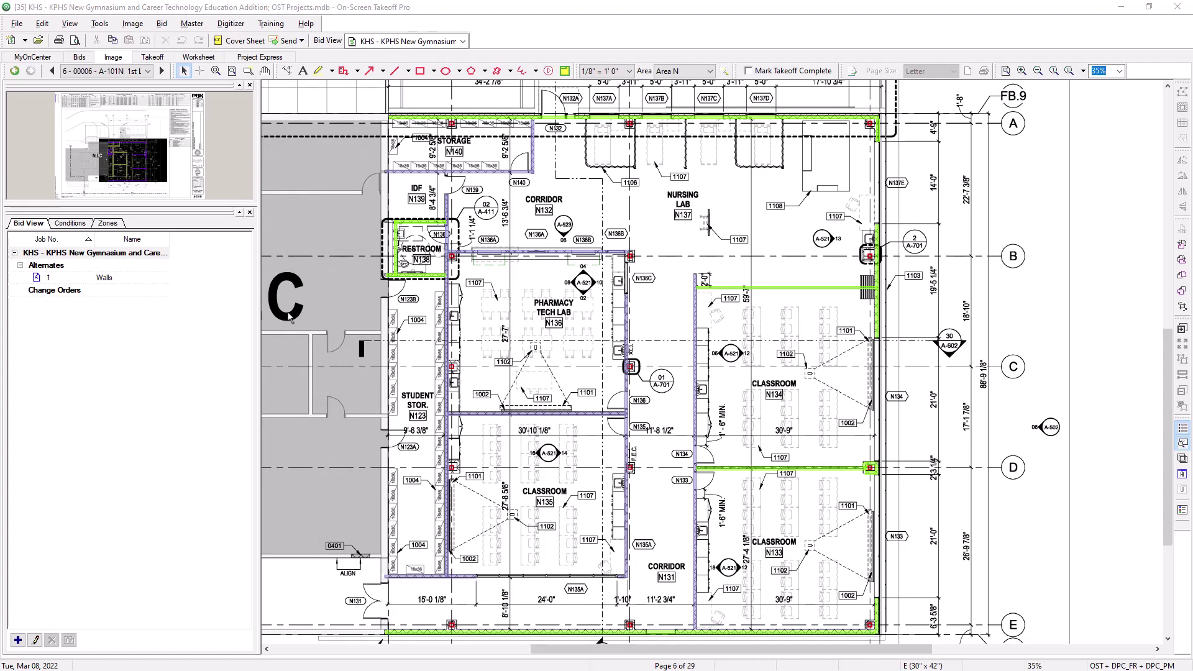
pyautogui.click(73, 223)
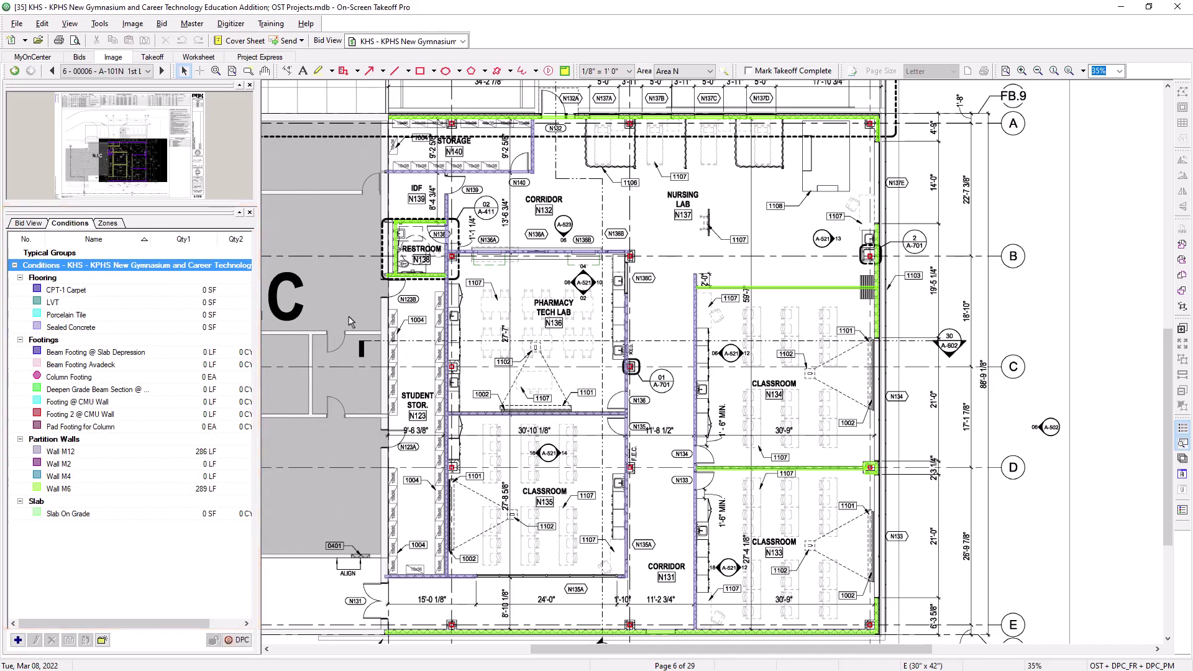
# In the 1 - Walls alternate, create linear condition Wall M8, type Walls, 9' 8" high, 4" thick, orange, reporting length and surface area (both sides).
pyautogui.click(462, 42)
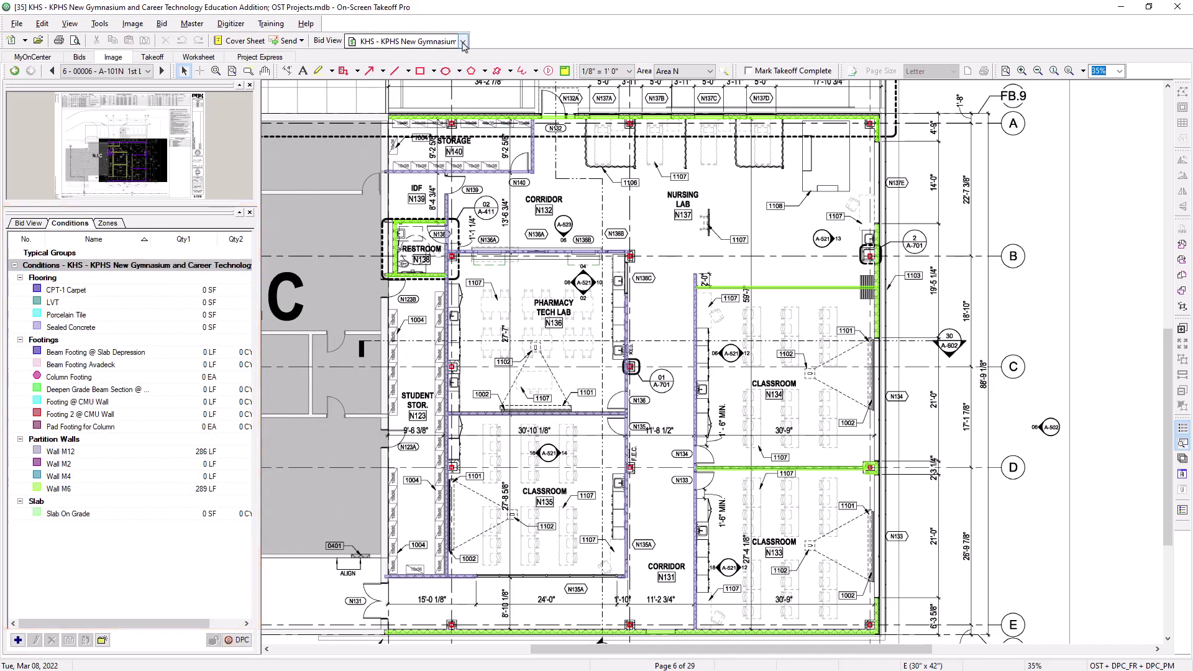
pyautogui.click(437, 64)
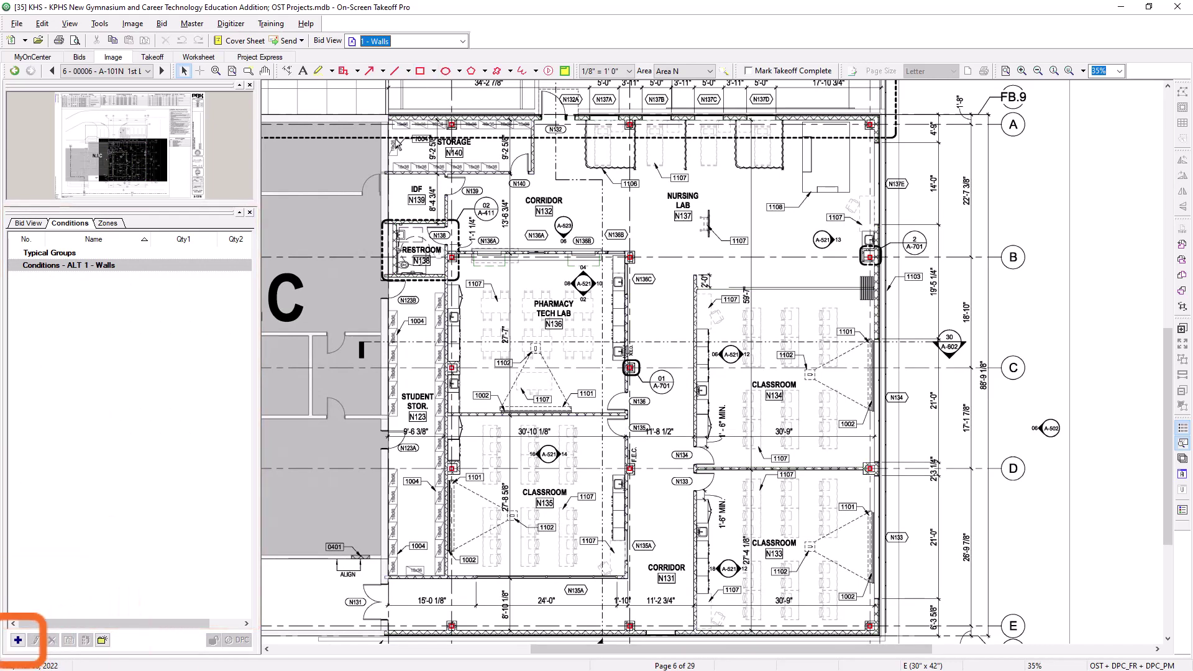
pyautogui.click(18, 639)
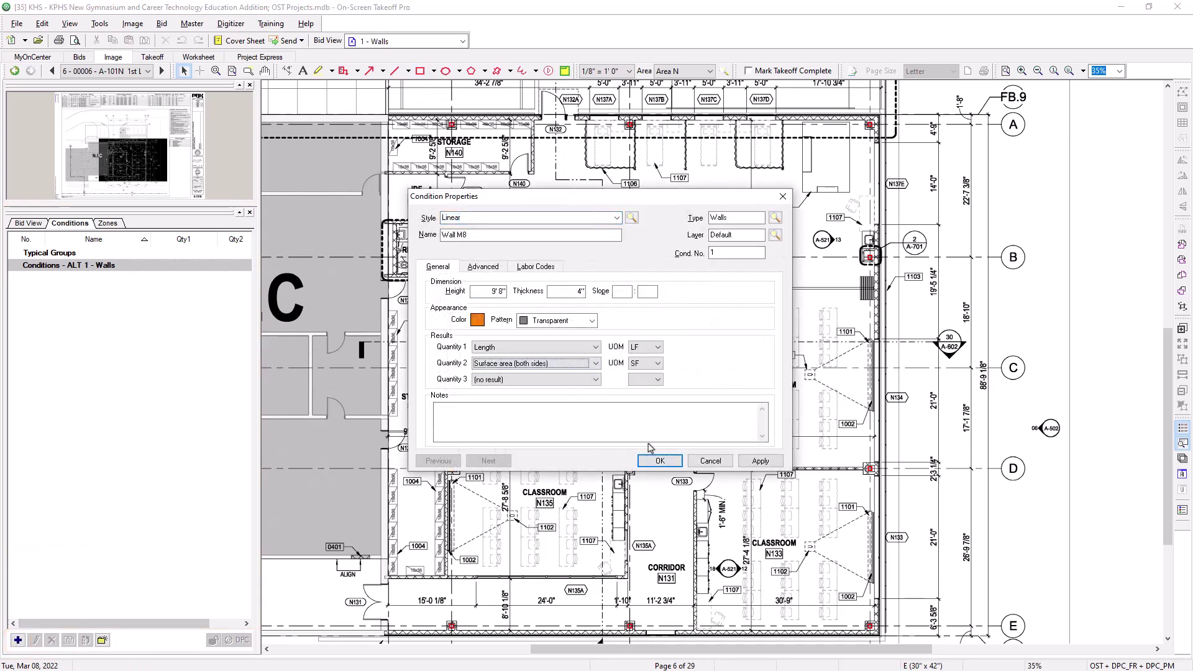
pyautogui.click(654, 462)
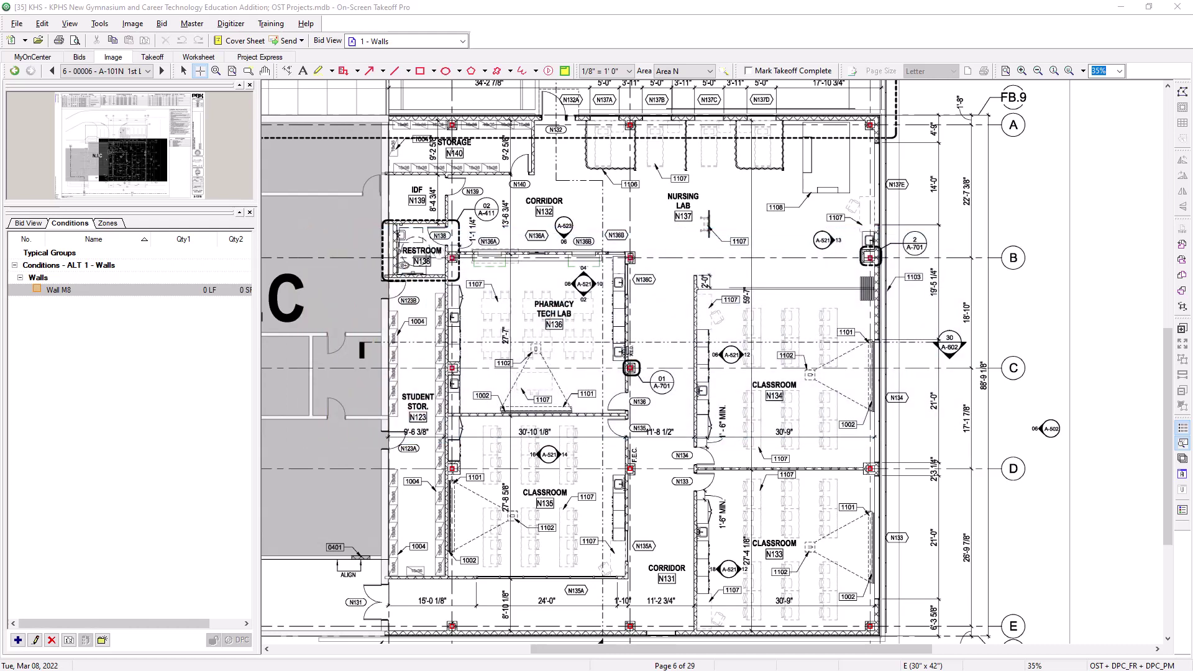
# Return to the base bid and copy all Wall M6 takeoff objects on the floor plan.
pyautogui.click(438, 41)
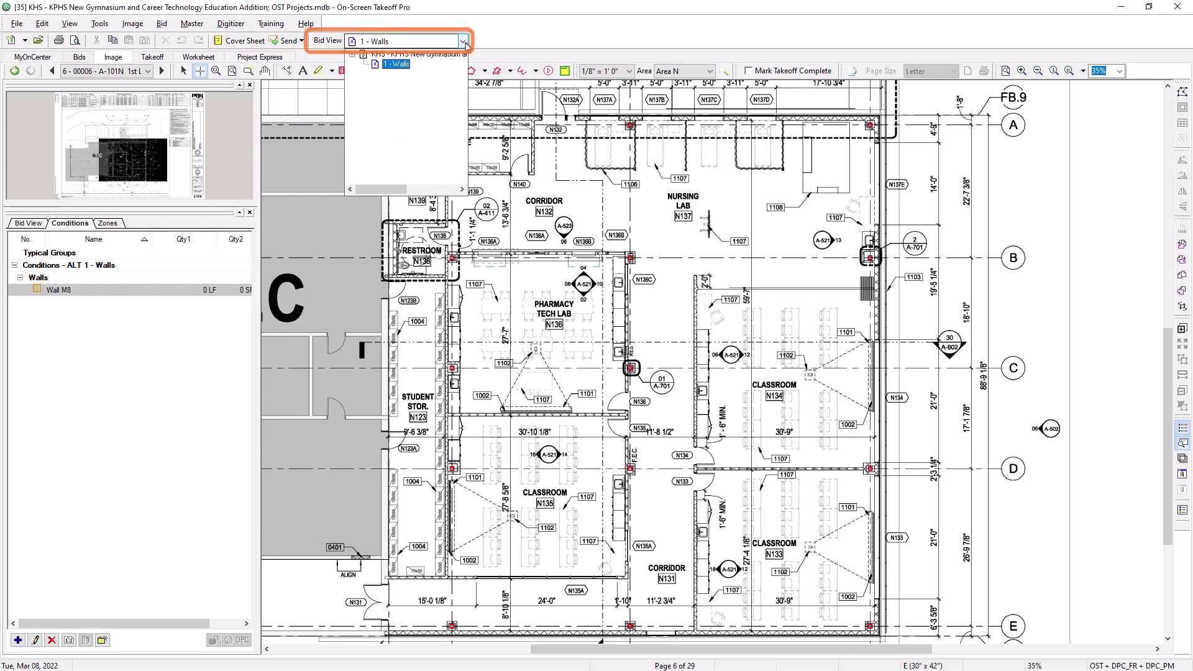
pyautogui.click(438, 54)
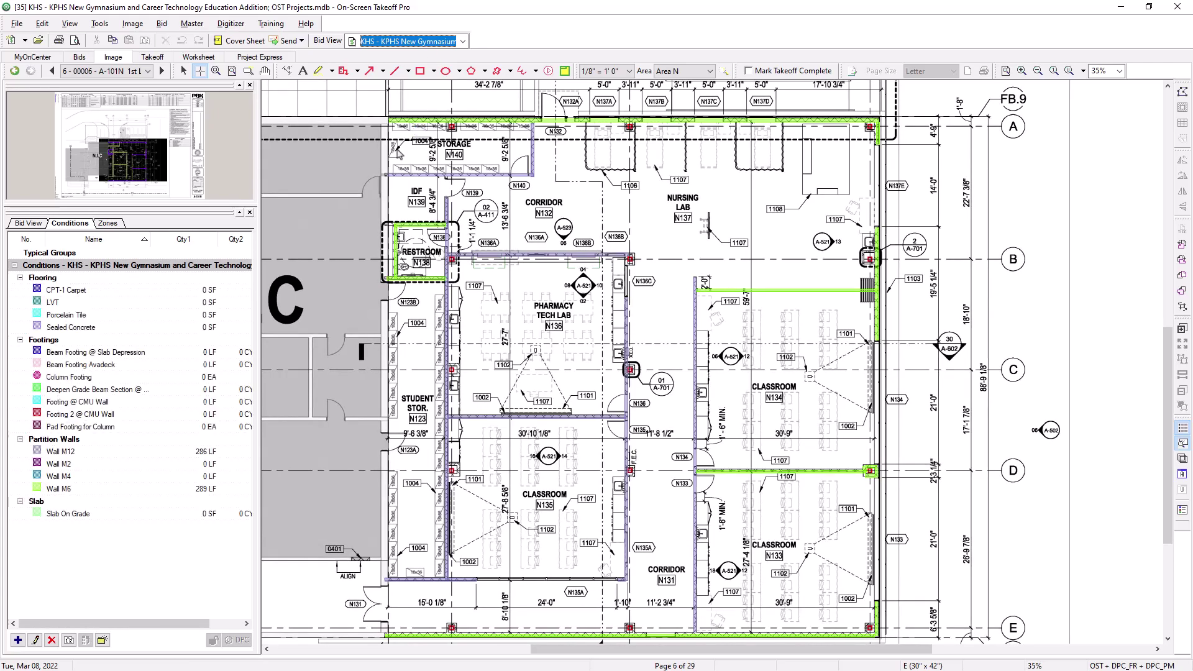
pyautogui.click(68, 490)
pyautogui.rightClick(67, 491)
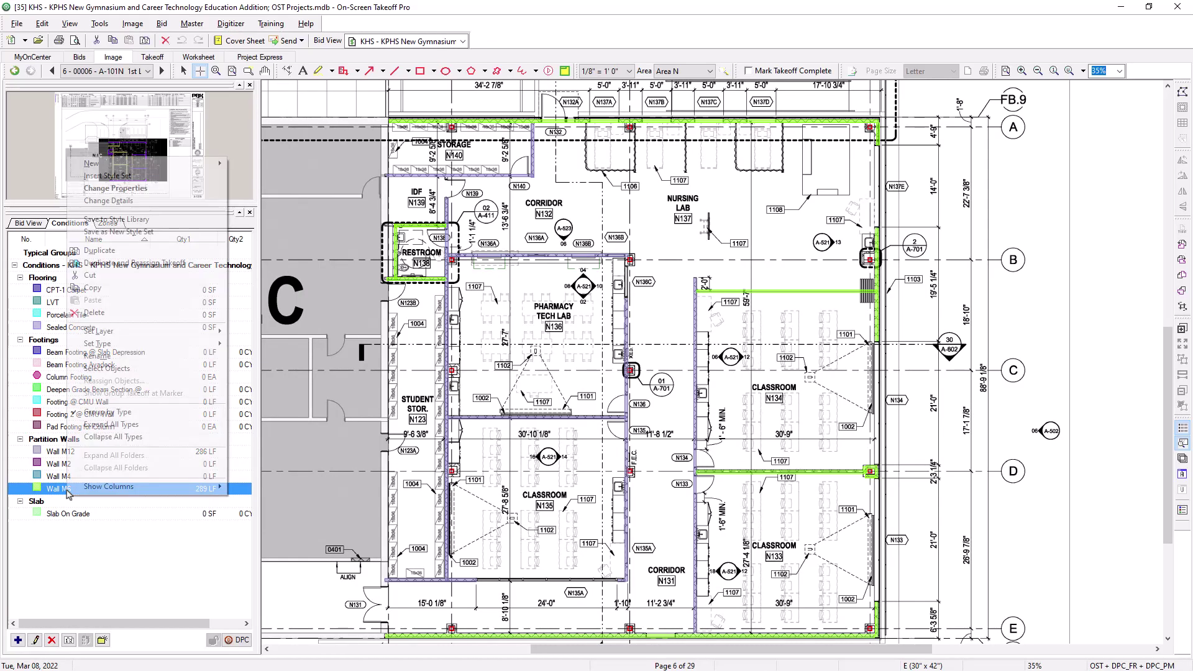
pyautogui.click(126, 392)
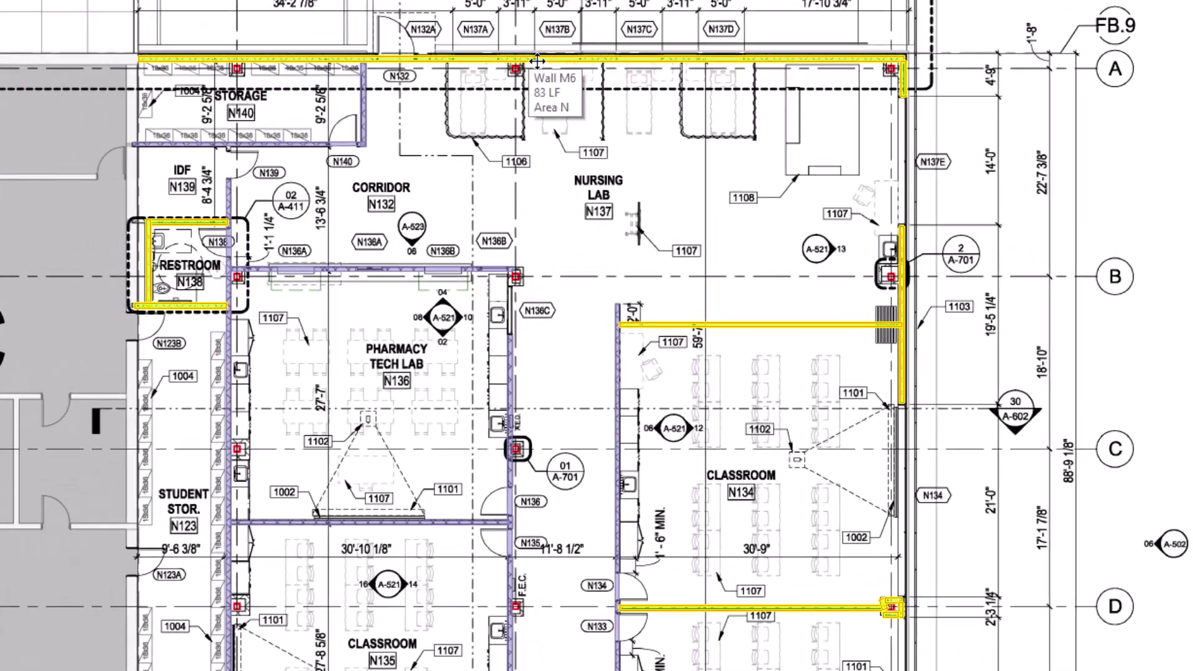
pyautogui.rightClick(641, 122)
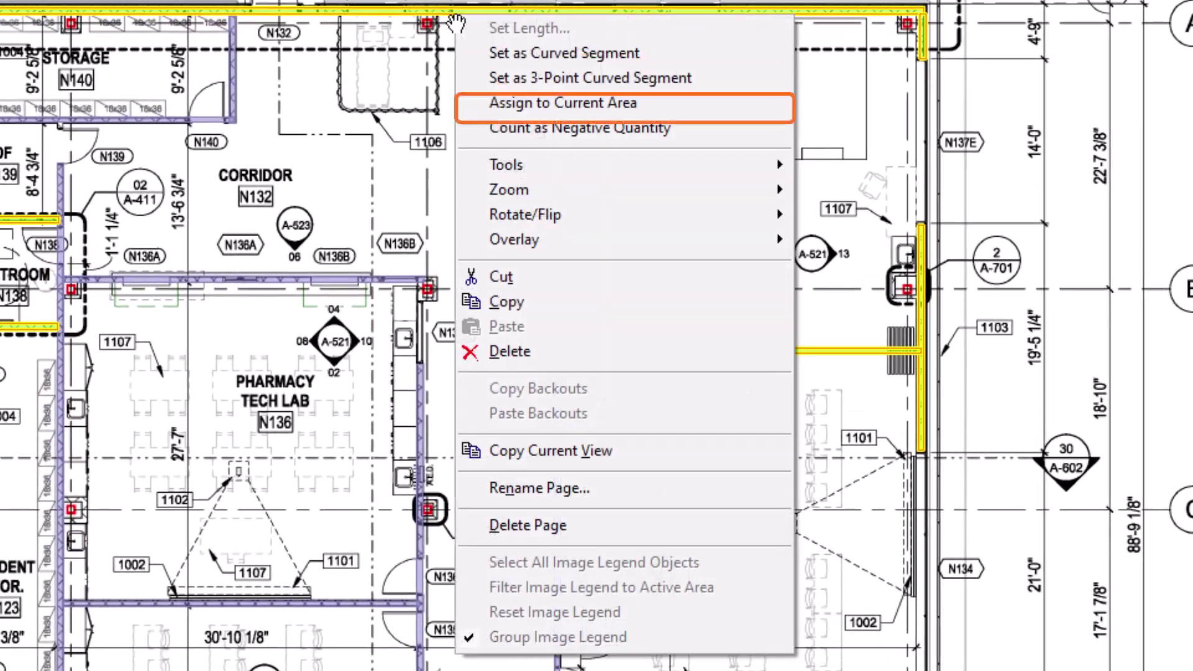
pyautogui.click(513, 304)
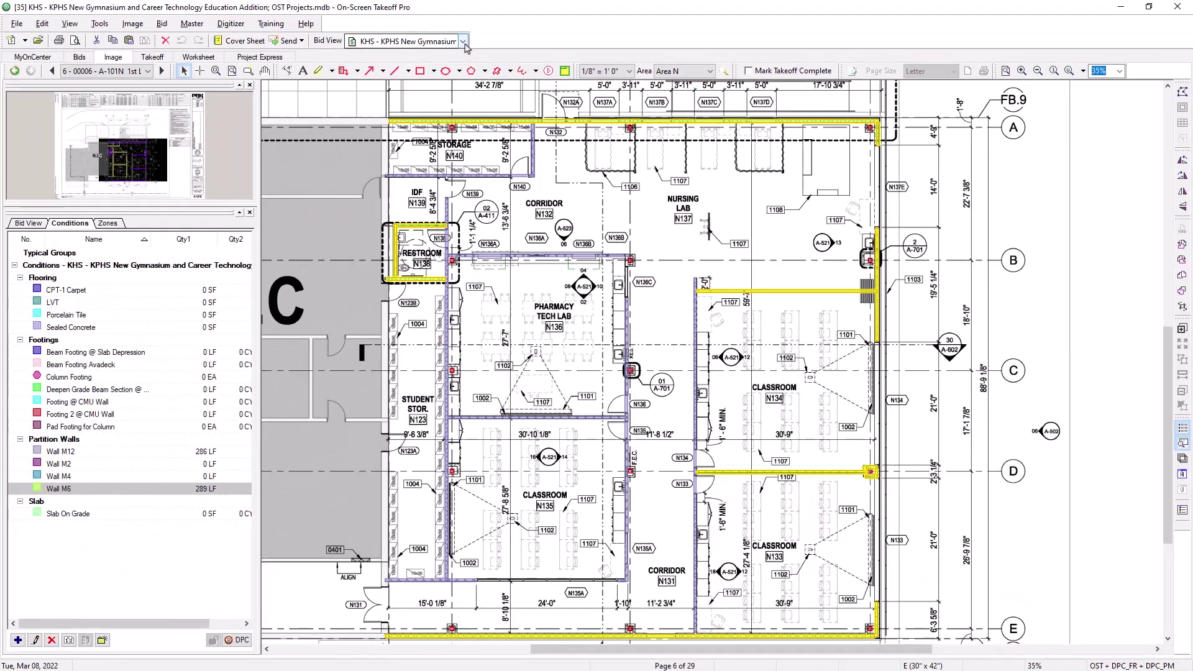
# Paste the copied Wall M6 takeoff into the 1 - Walls alternate and move it into alignment with the plan's walls.
pyautogui.click(402, 26)
pyautogui.click(437, 73)
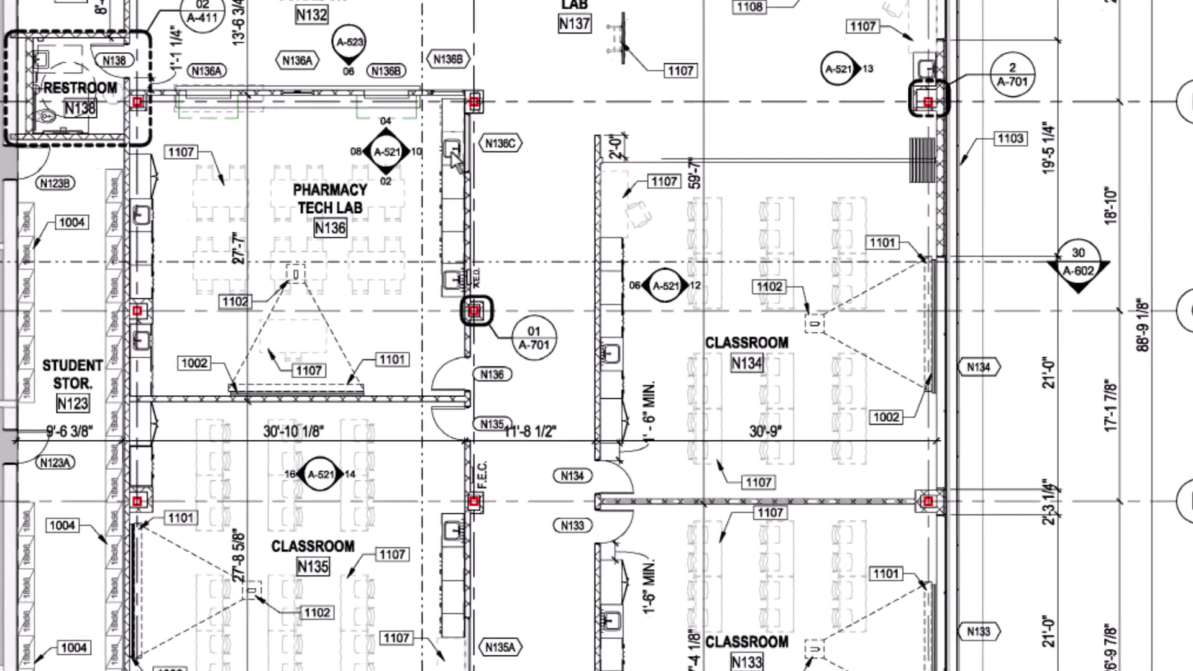
pyautogui.rightClick(618, 286)
pyautogui.click(482, 323)
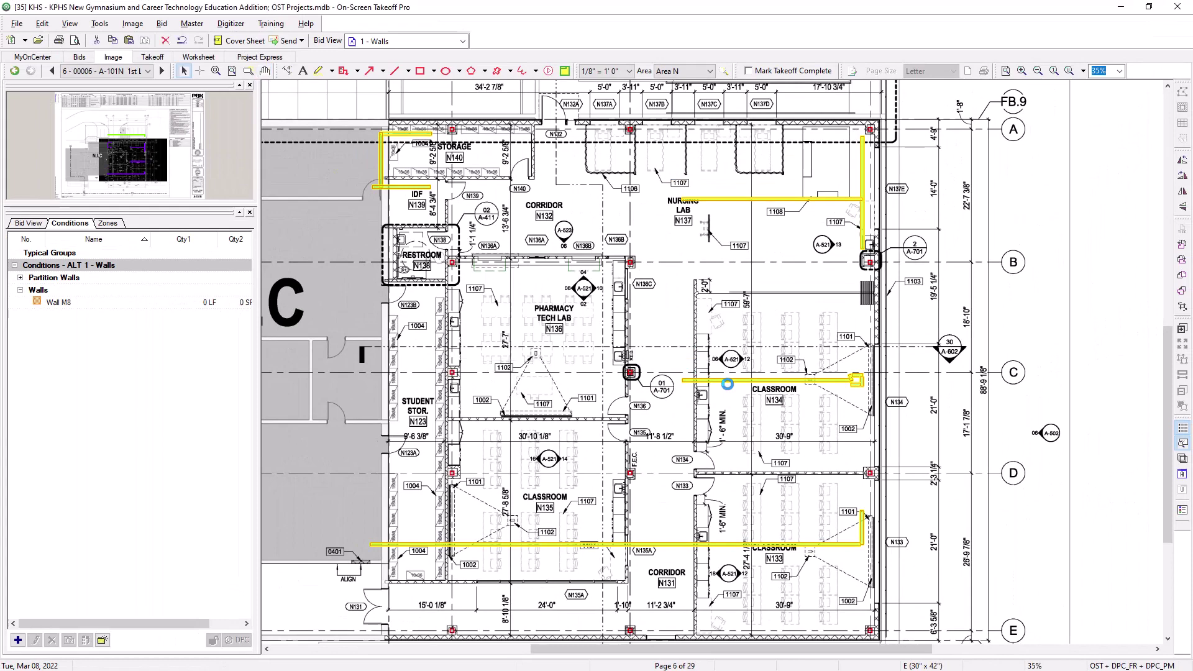
pyautogui.moveTo(735, 381); pyautogui.dragTo(751, 474)
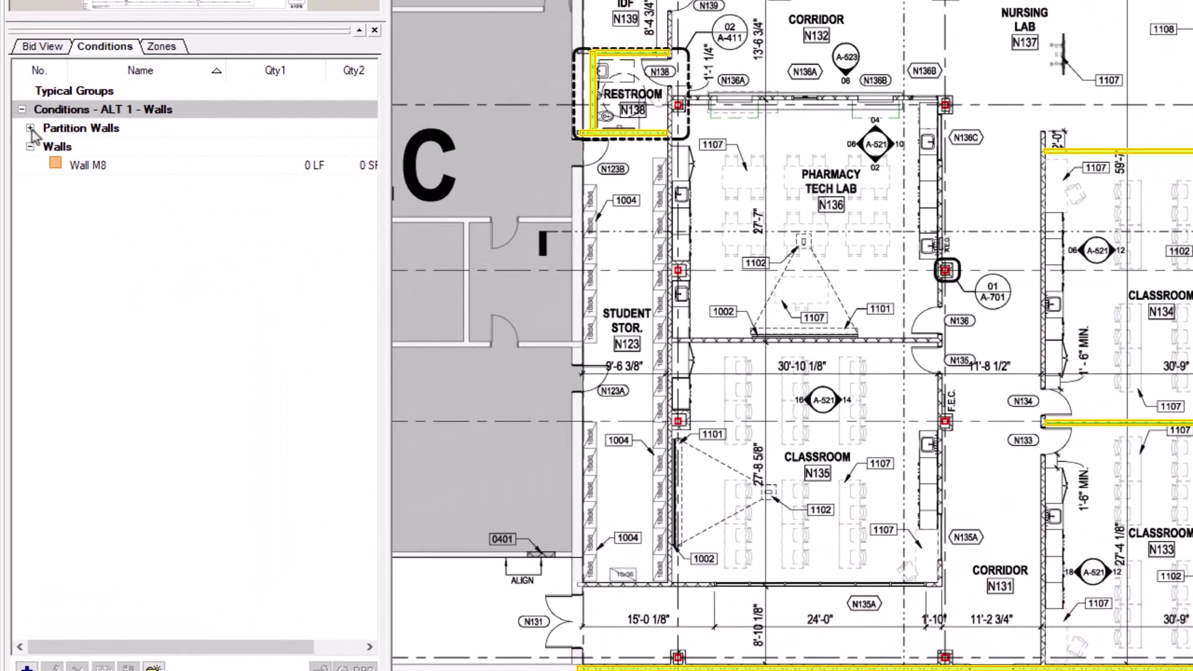
# Expand the alternate's Partition Walls conditions and delete the pasted Wall M6 takeoff from the plan.
pyautogui.click(30, 128)
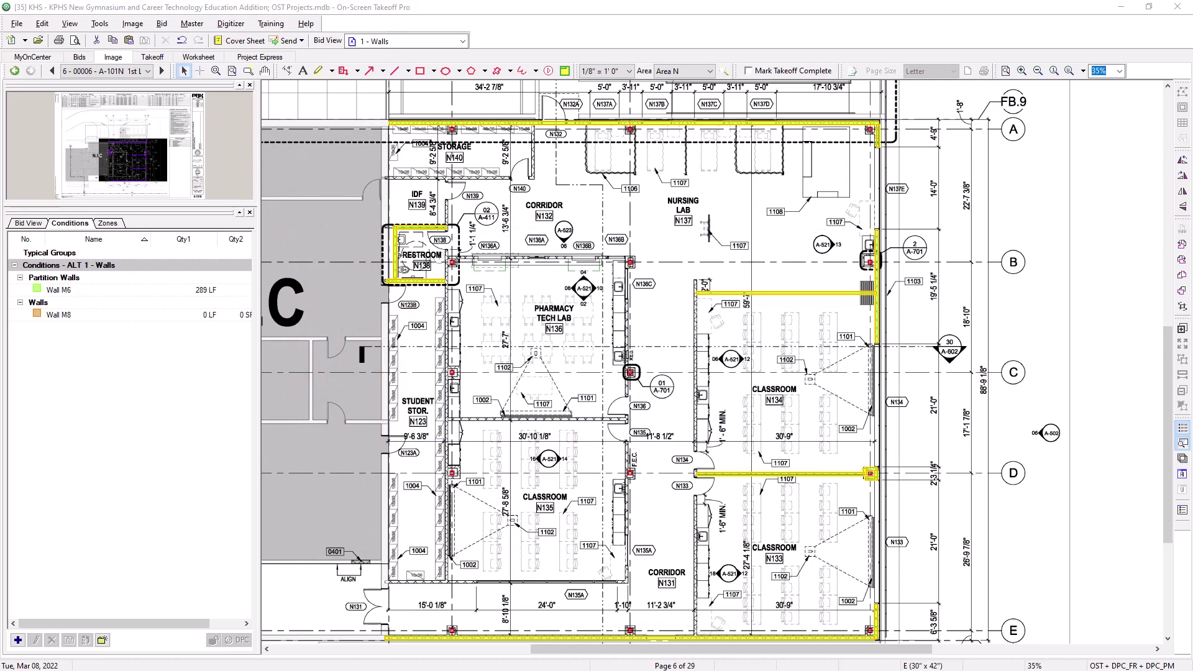
pyautogui.press('Delete')
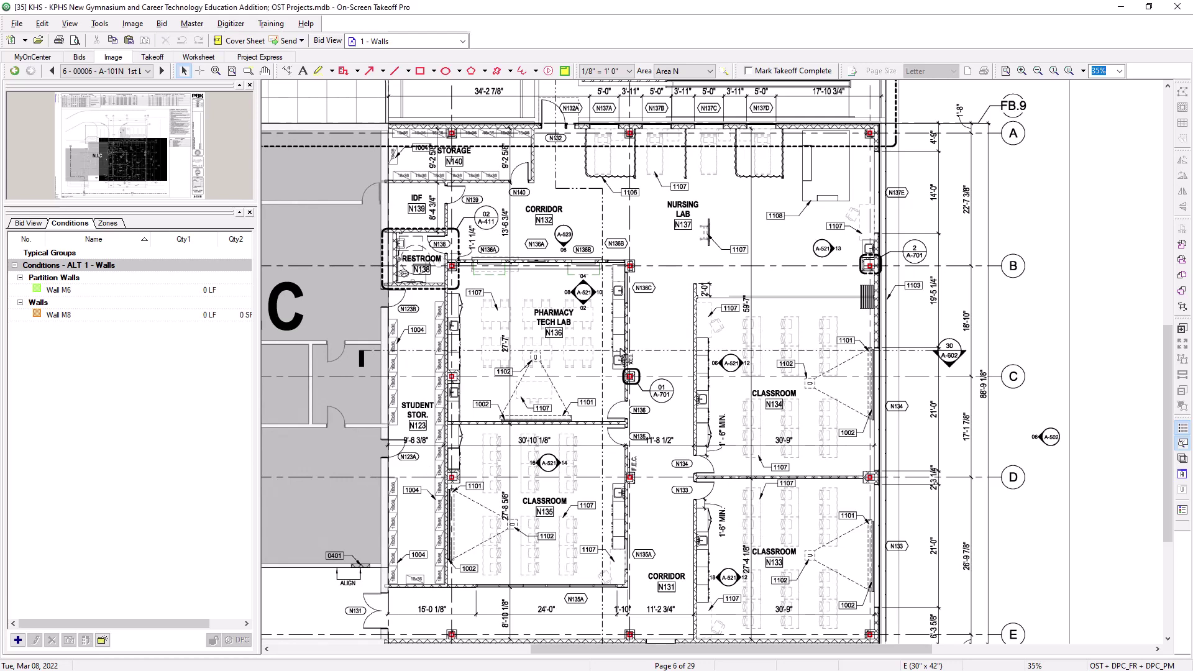
# Paste the copied Wall M12 takeoff into the 1 - Walls alternate twice.
pyautogui.rightClick(620, 349)
pyautogui.click(646, 442)
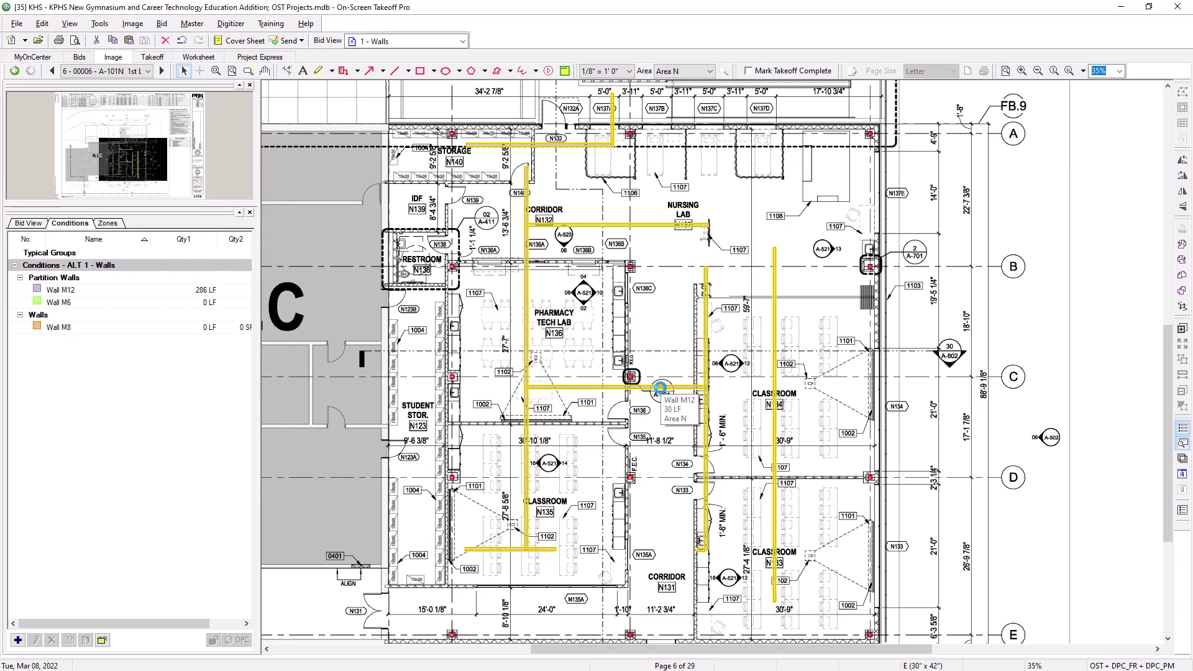
pyautogui.rightClick(666, 354)
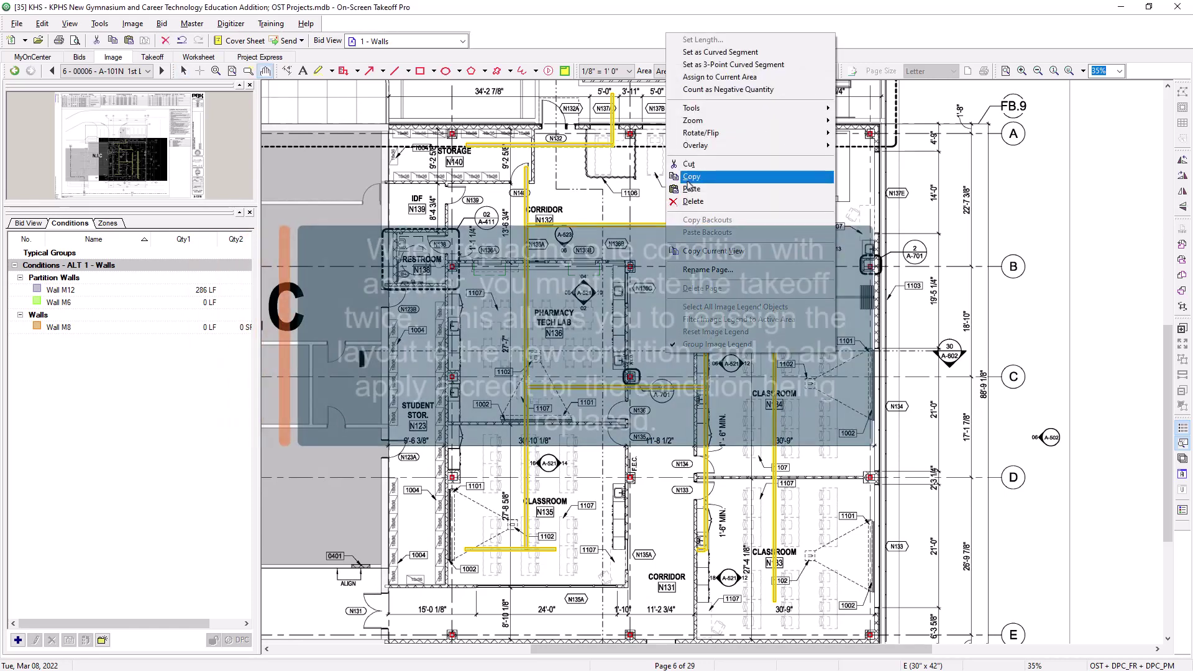
pyautogui.click(691, 188)
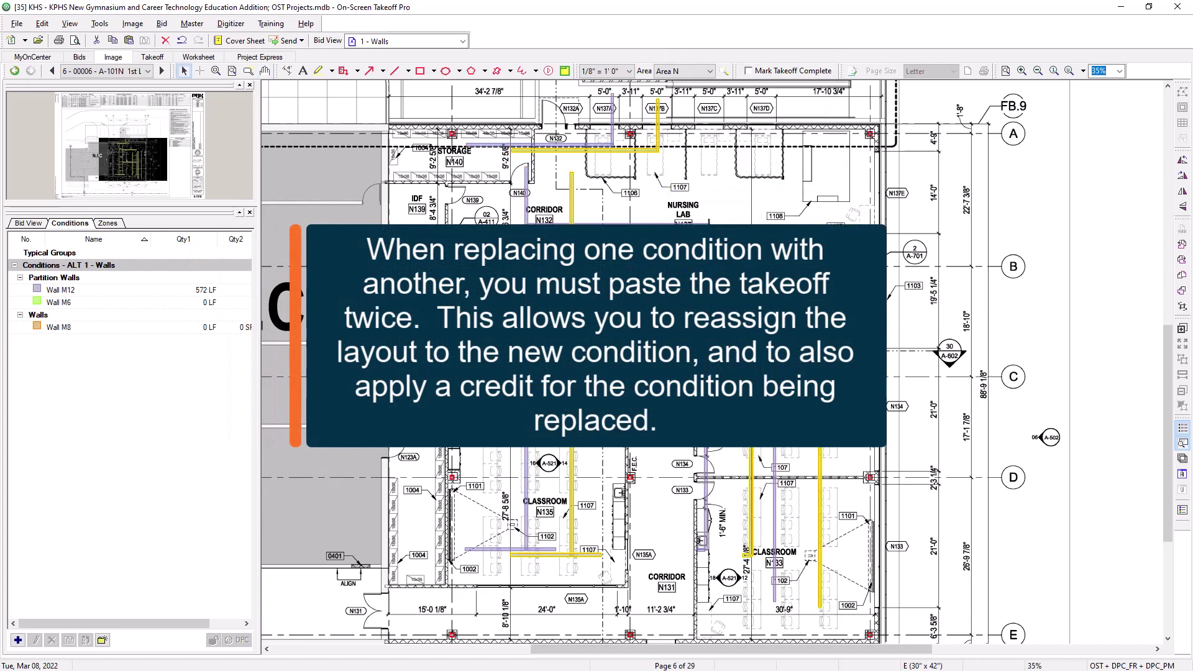
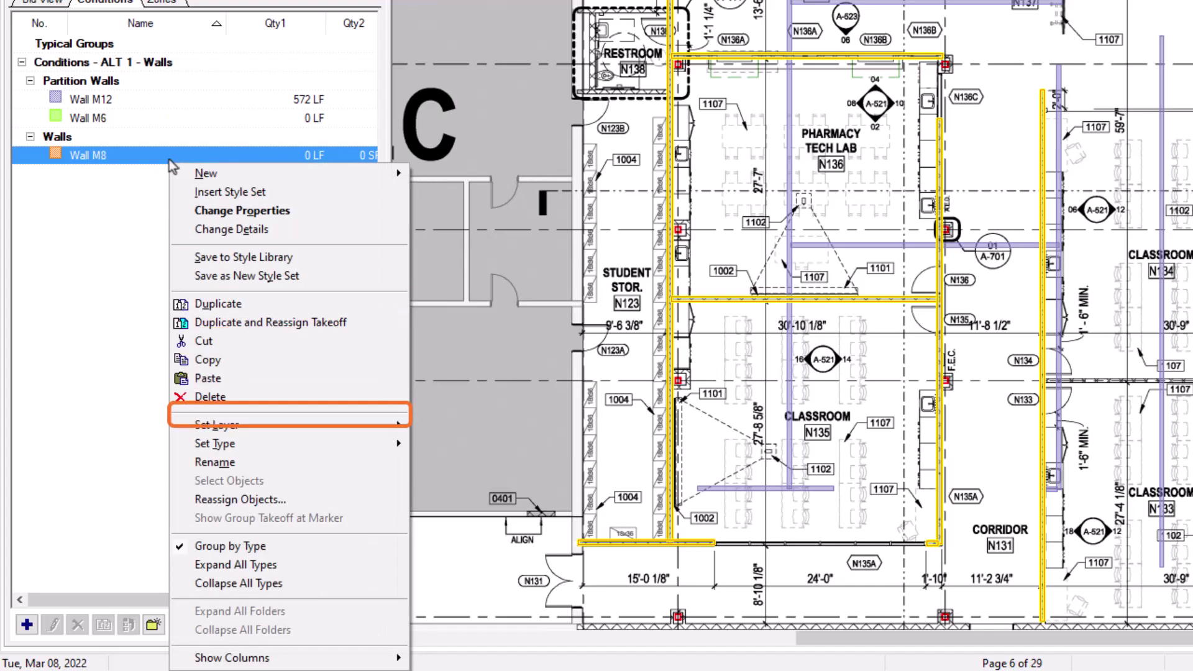
# Reassign the selected Wall M12 takeoff copy to the Wall M8 condition and clear the selection.
pyautogui.click(231, 499)
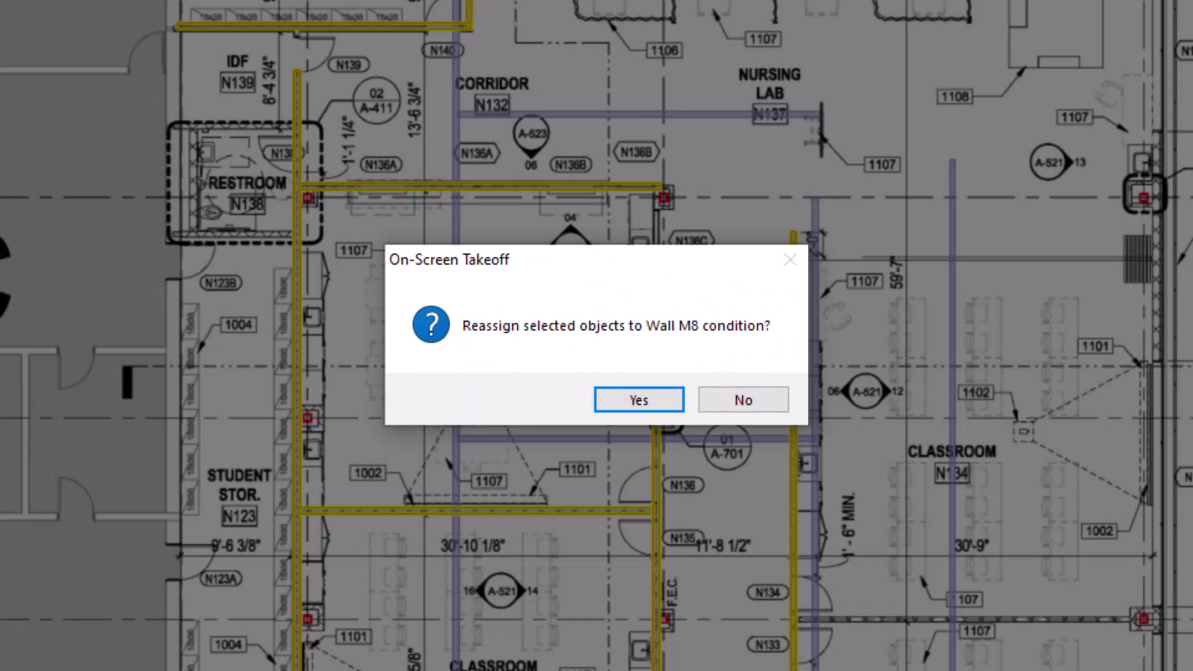
pyautogui.click(621, 407)
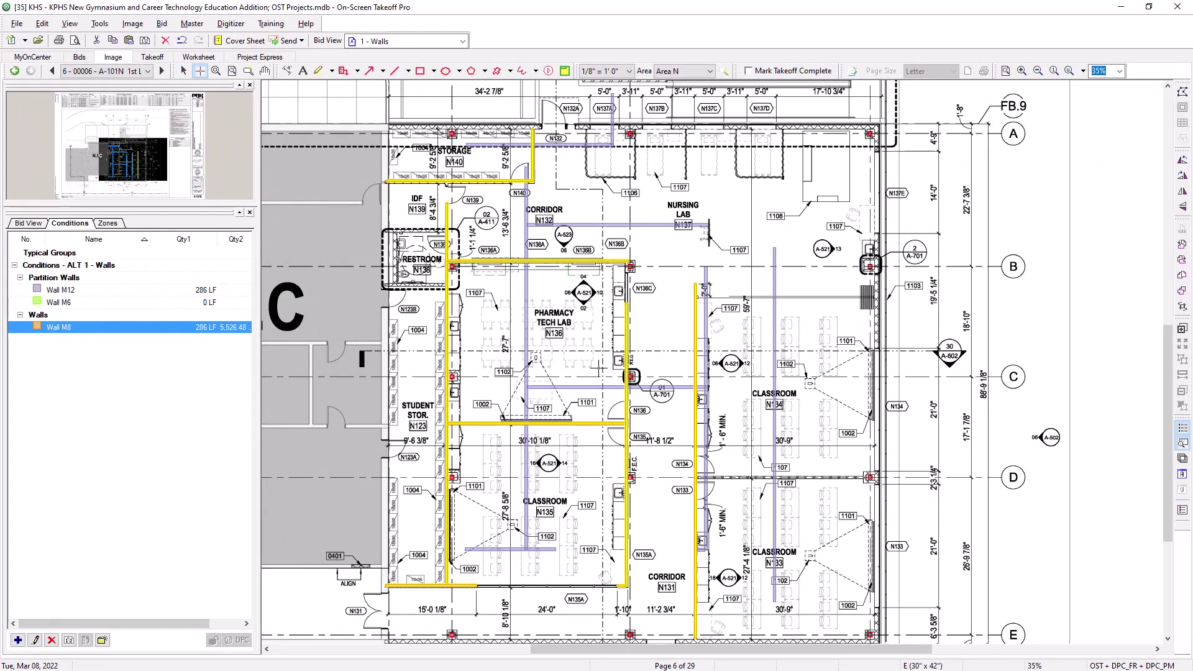
pyautogui.press('Escape')
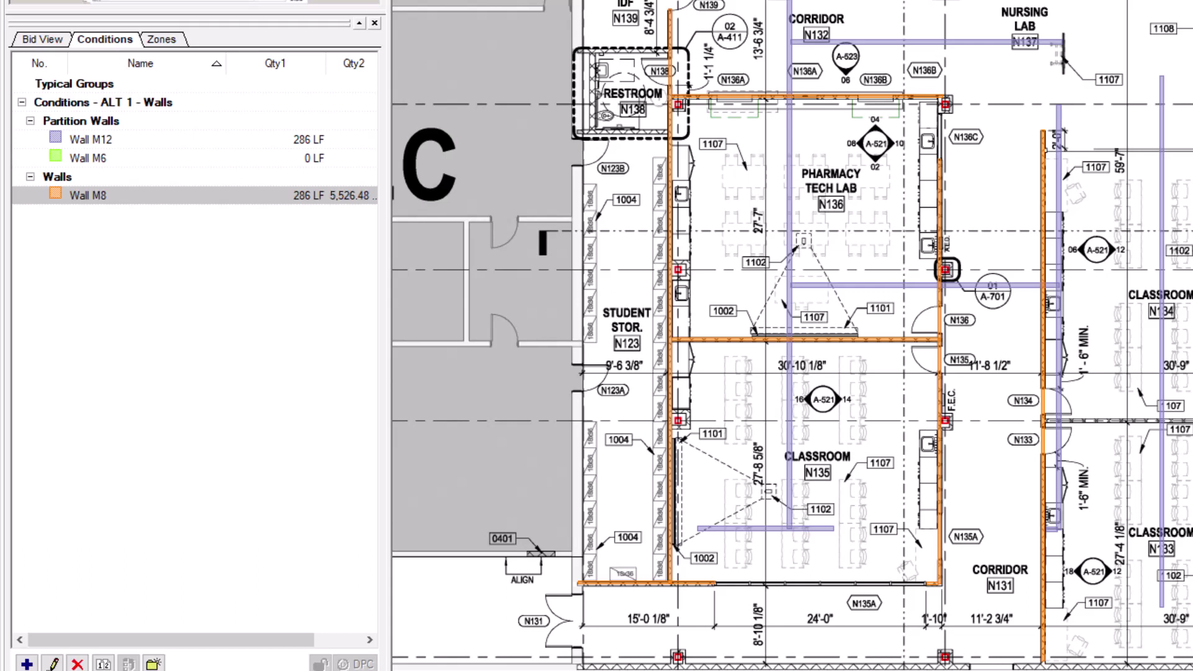
# Count all Wall M12 takeoff objects in the alternate as negative quantity and move them into alignment with the plan's walls.
pyautogui.rightClick(142, 147)
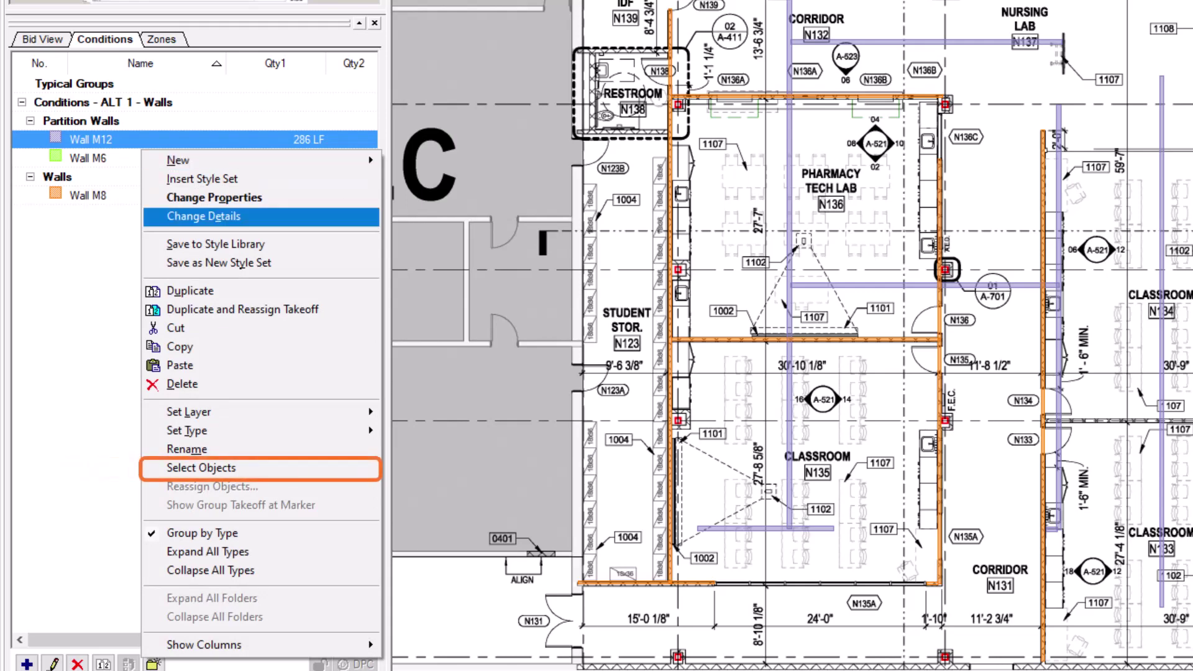
pyautogui.click(202, 467)
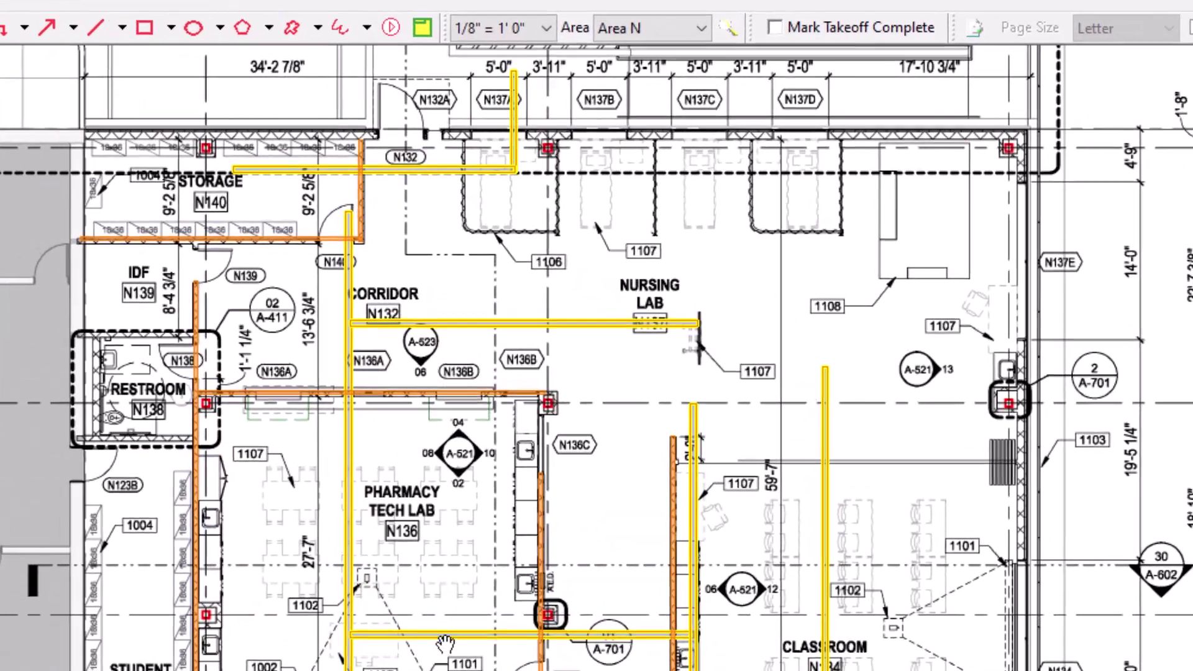
pyautogui.rightClick(577, 391)
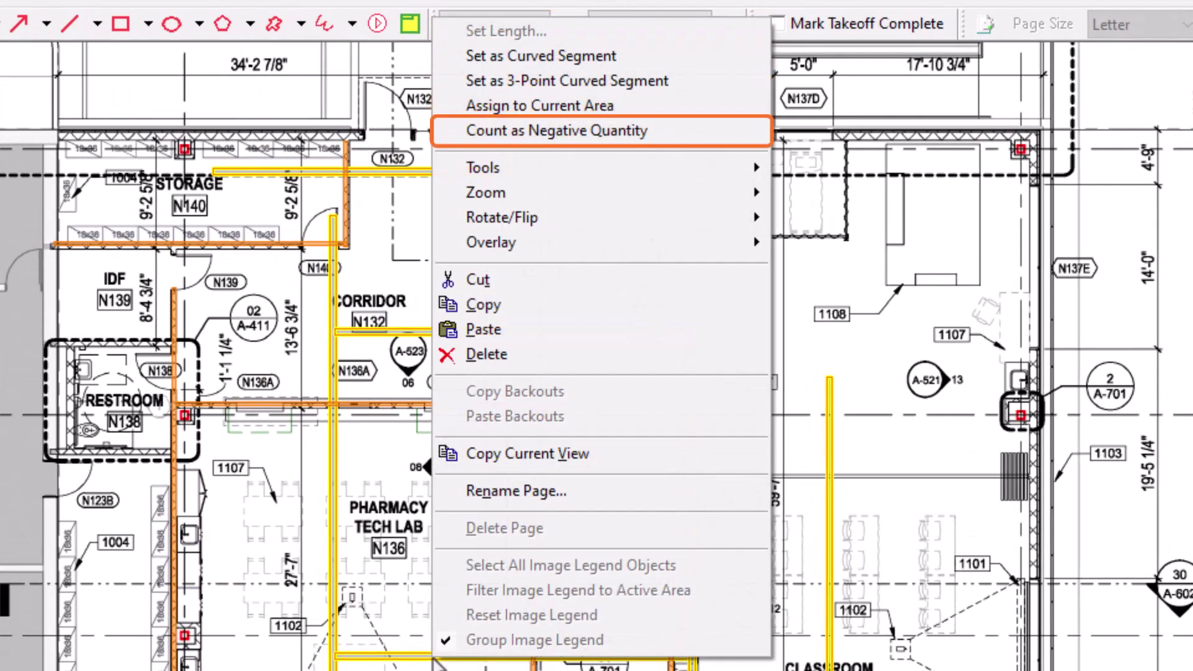
pyautogui.click(501, 129)
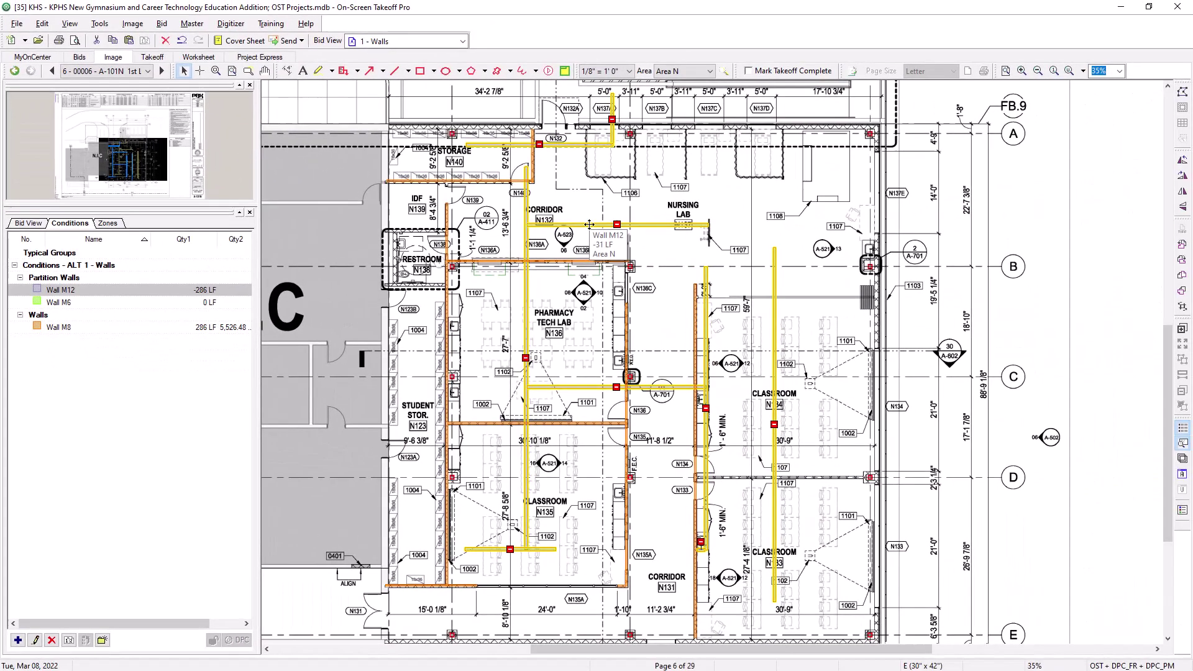
pyautogui.moveTo(589, 224); pyautogui.dragTo(511, 260)
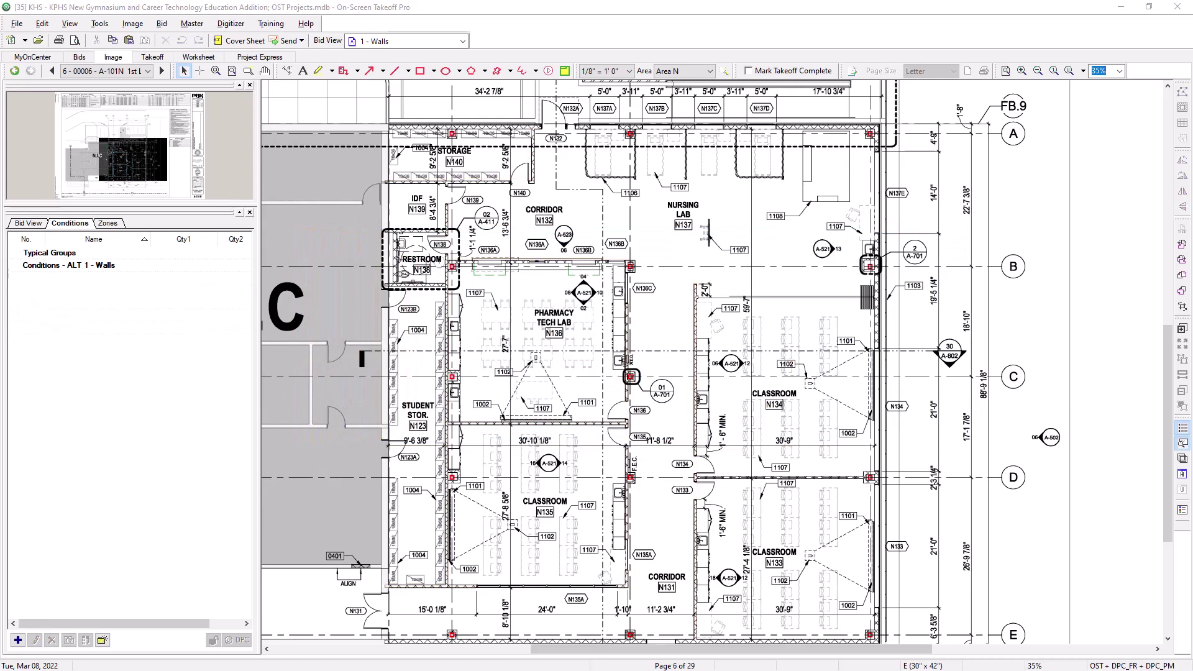
# Switch to the KHS base bid and copy its four Partition Walls conditions, Wall M12, Wall M2, Wall M4 and Wall M6.
pyautogui.click(463, 42)
pyautogui.click(453, 54)
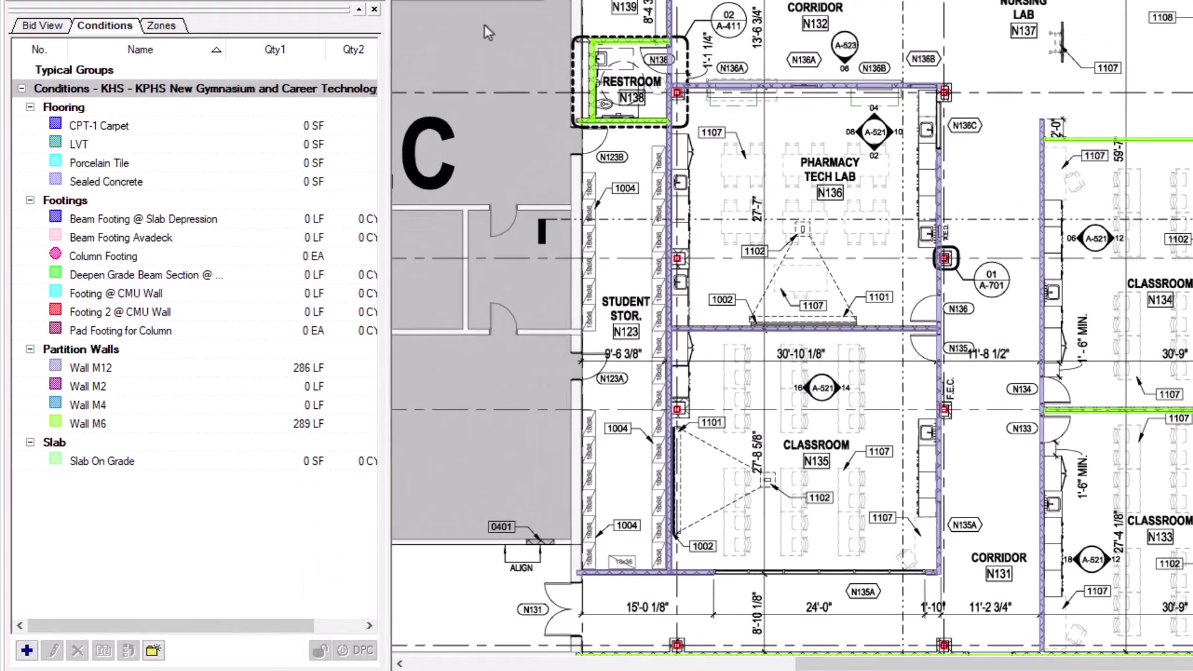
pyautogui.keyDown('ctrl'); pyautogui.click(99, 370); pyautogui.keyUp('ctrl')
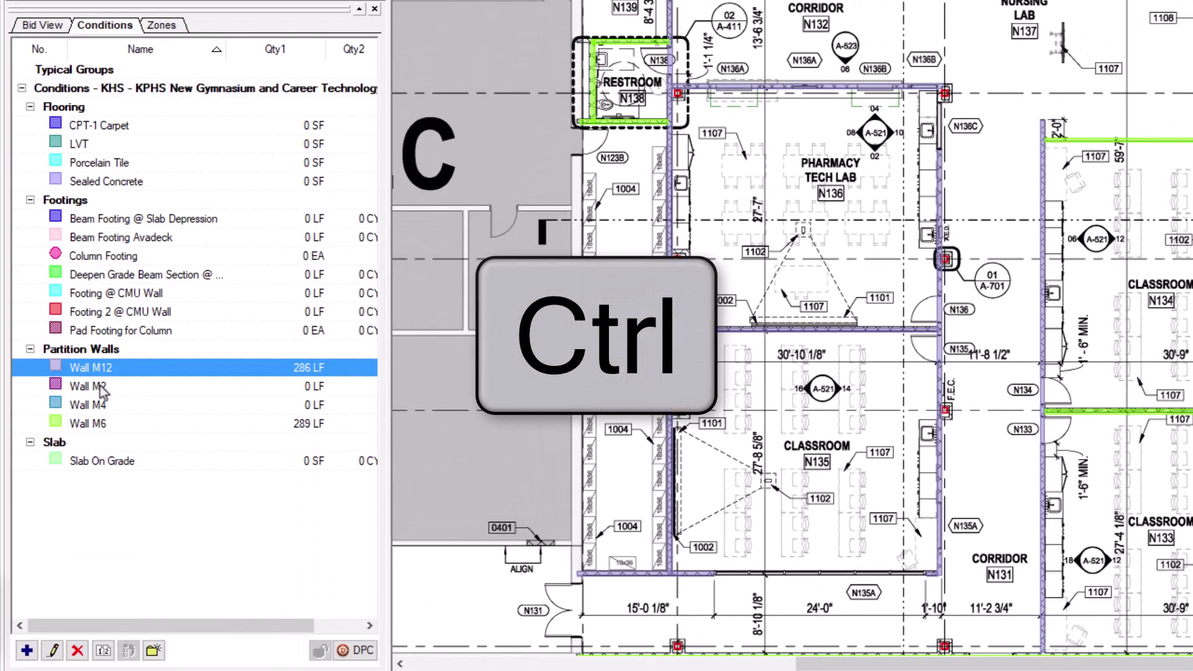
pyautogui.keyDown('ctrl'); pyautogui.click(101, 387); pyautogui.keyUp('ctrl')
pyautogui.keyDown('ctrl'); pyautogui.click(102, 406); pyautogui.keyUp('ctrl')
pyautogui.keyDown('ctrl'); pyautogui.click(101, 424); pyautogui.keyUp('ctrl')
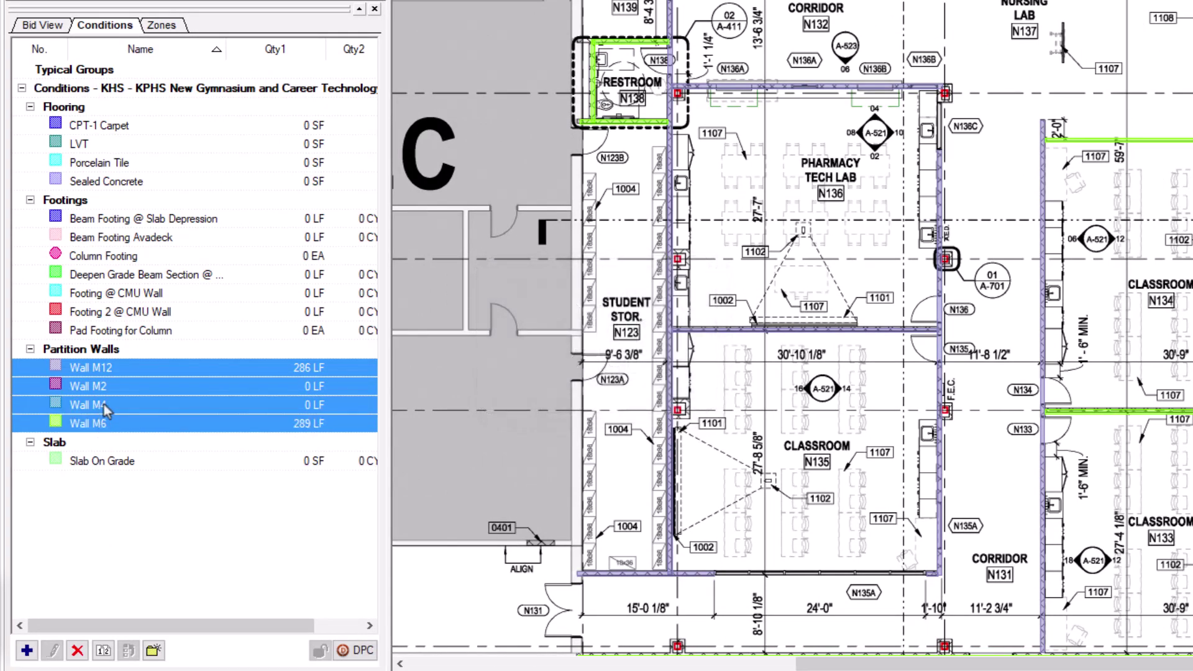
pyautogui.rightClick(94, 407)
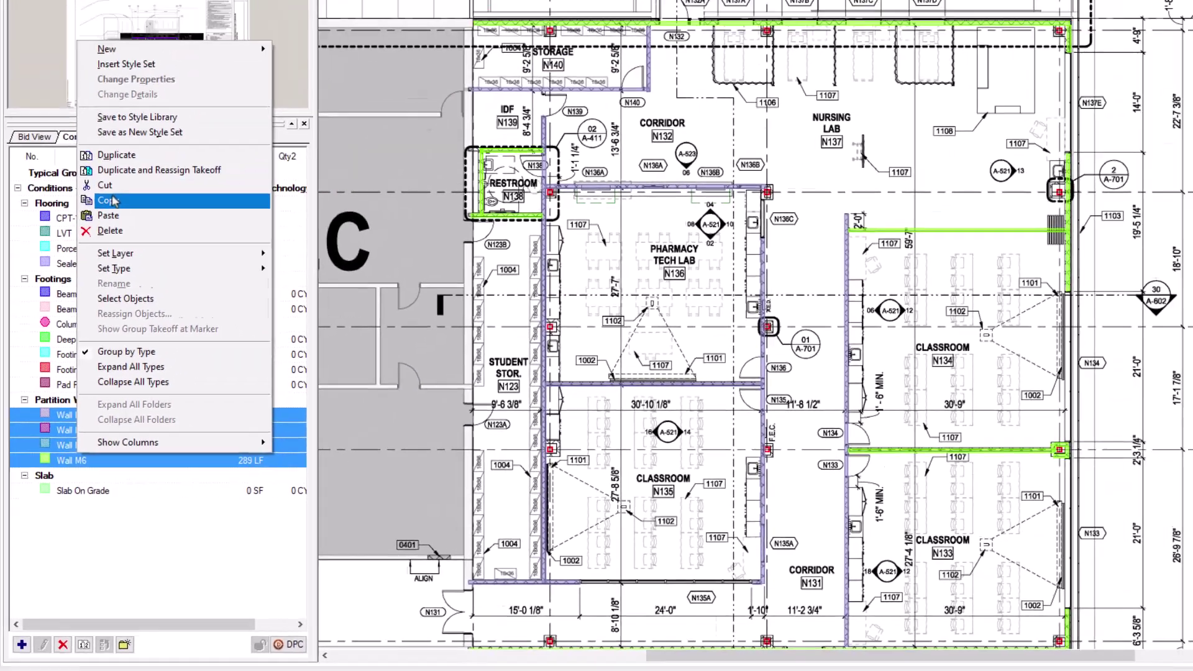
pyautogui.click(133, 103)
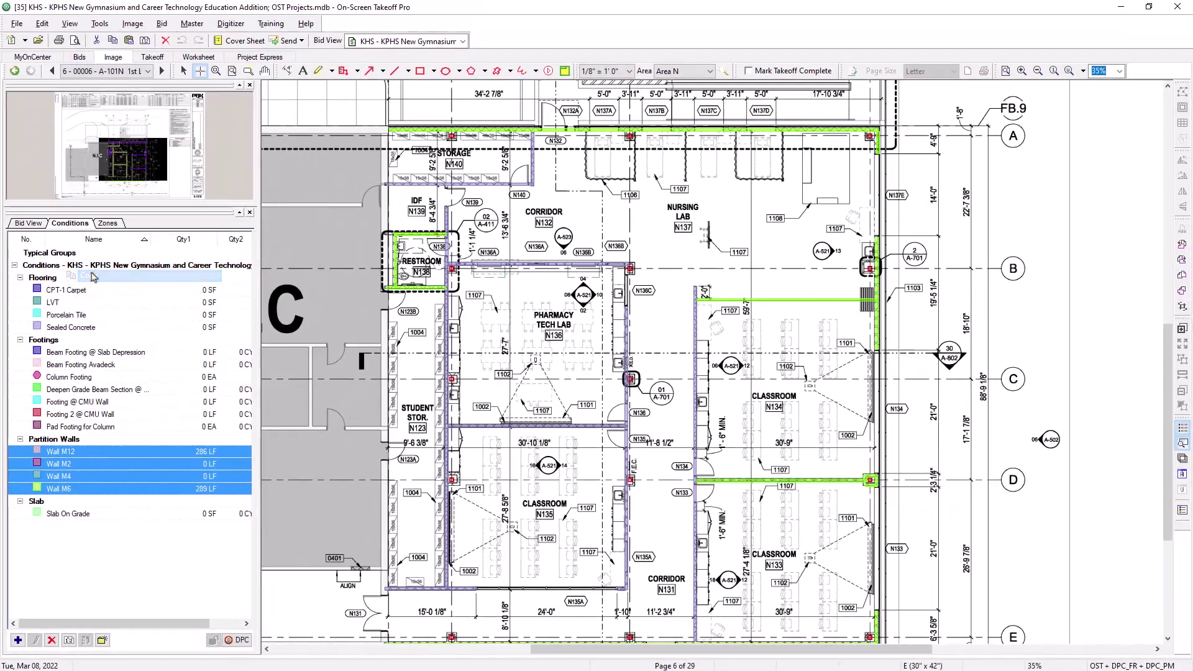
# Paste the copied Partition Walls conditions into the 1 - Walls alternate's conditions list and clear the selection.
pyautogui.click(434, 41)
pyautogui.click(437, 57)
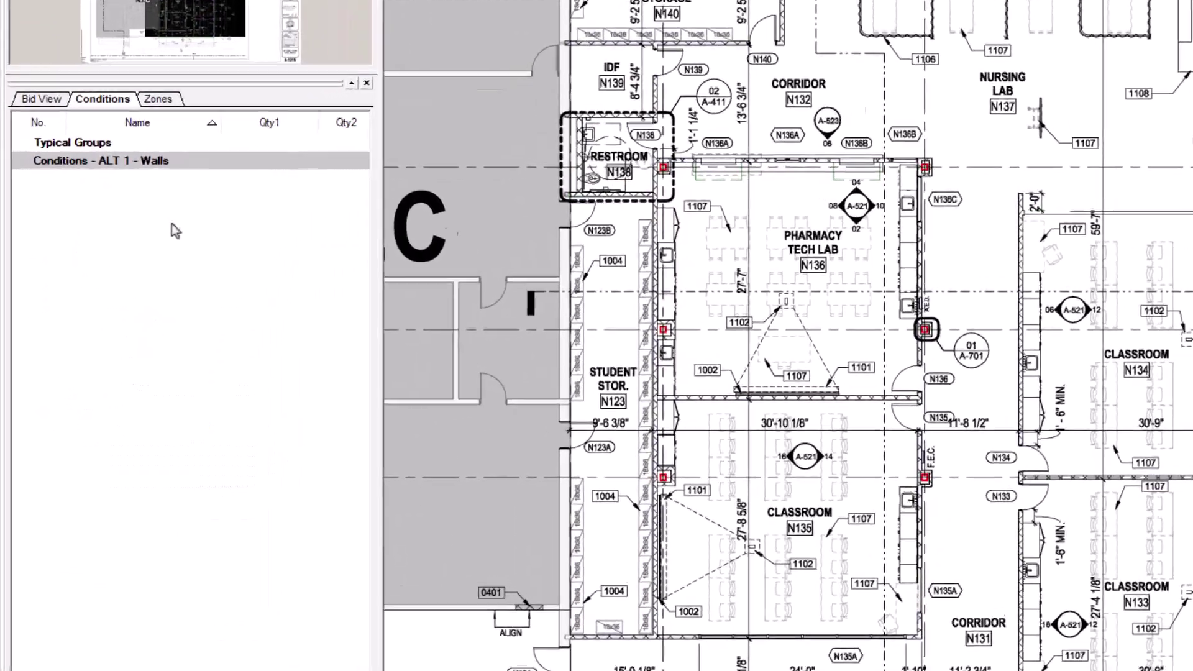
pyautogui.rightClick(171, 224)
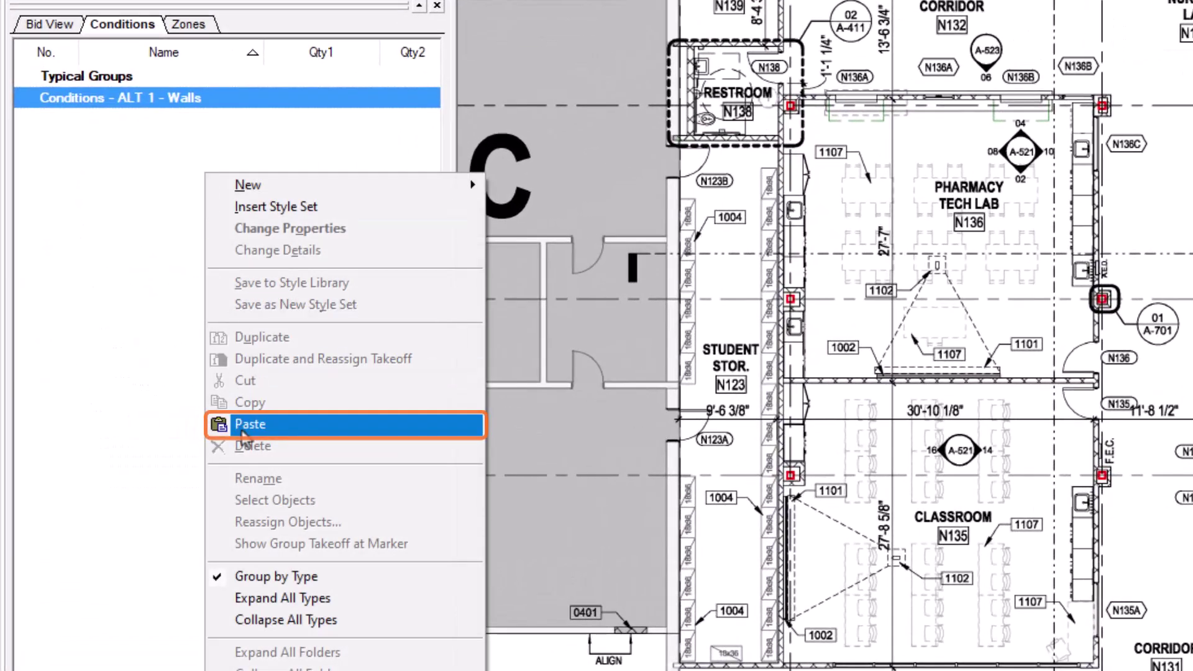
pyautogui.click(242, 428)
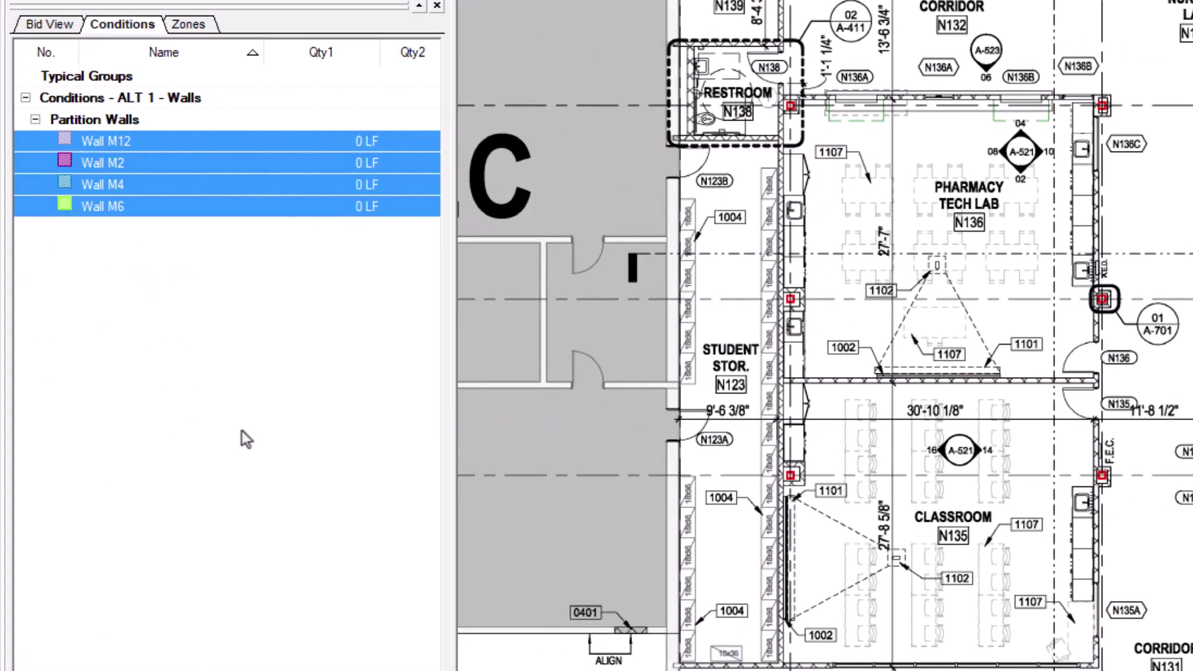
pyautogui.click(157, 297)
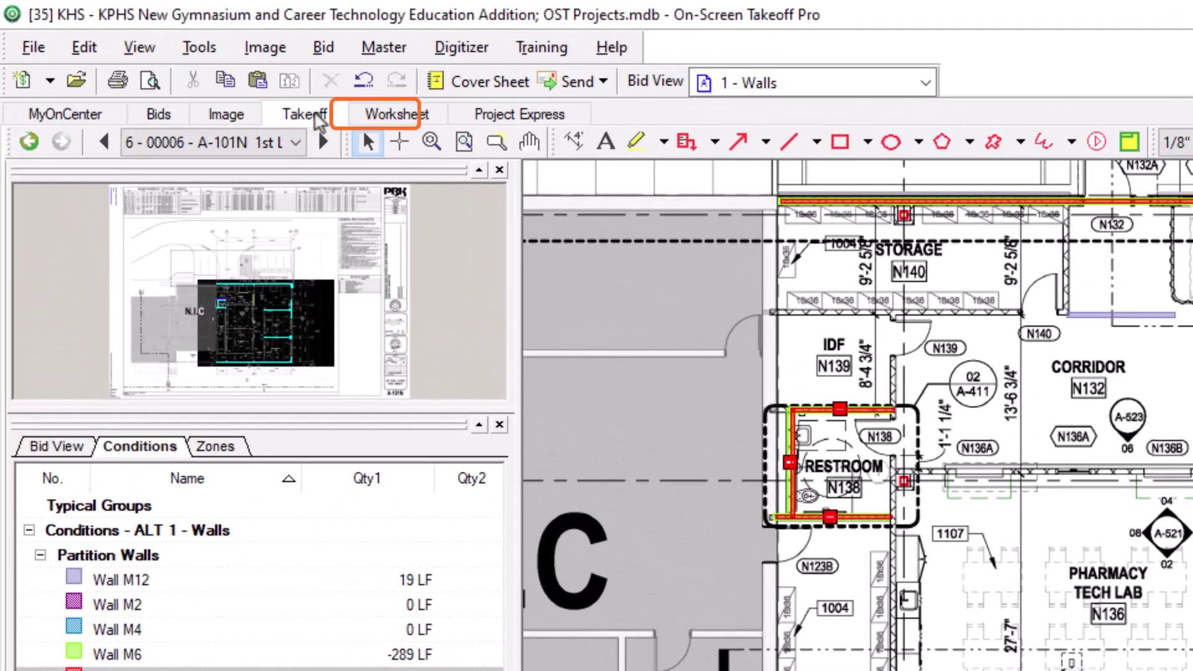
# Review the takeoff quantities of the 1 - Walls alternate and compare them with those of the KHS base bid.
pyautogui.click(317, 118)
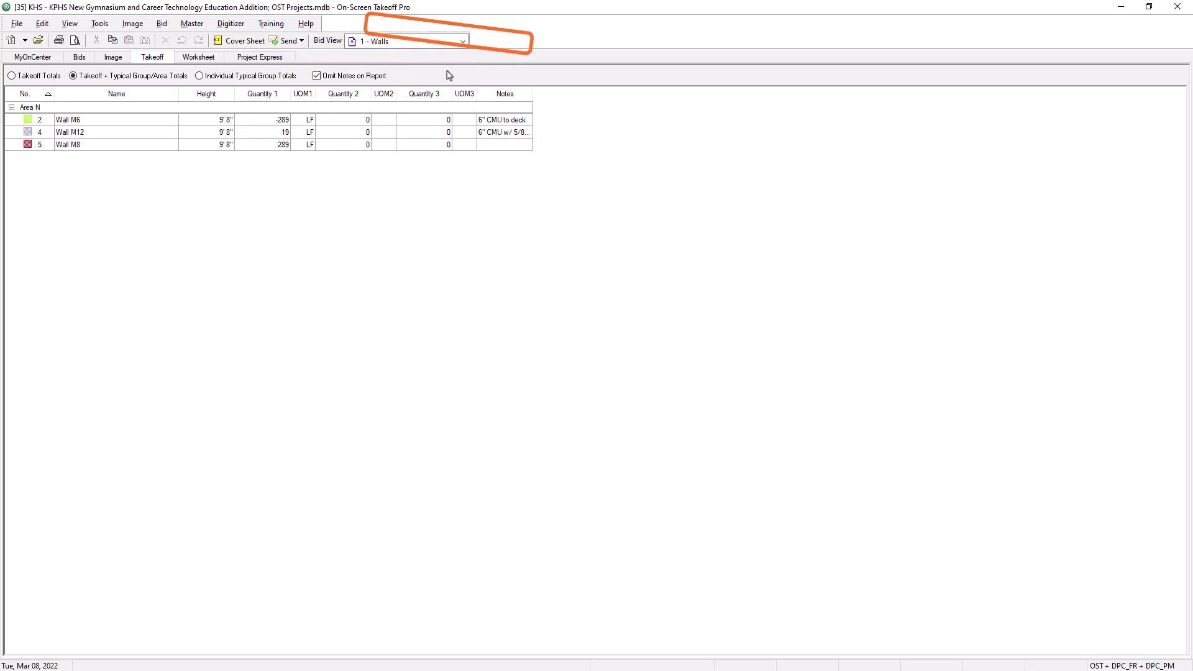
pyautogui.click(462, 41)
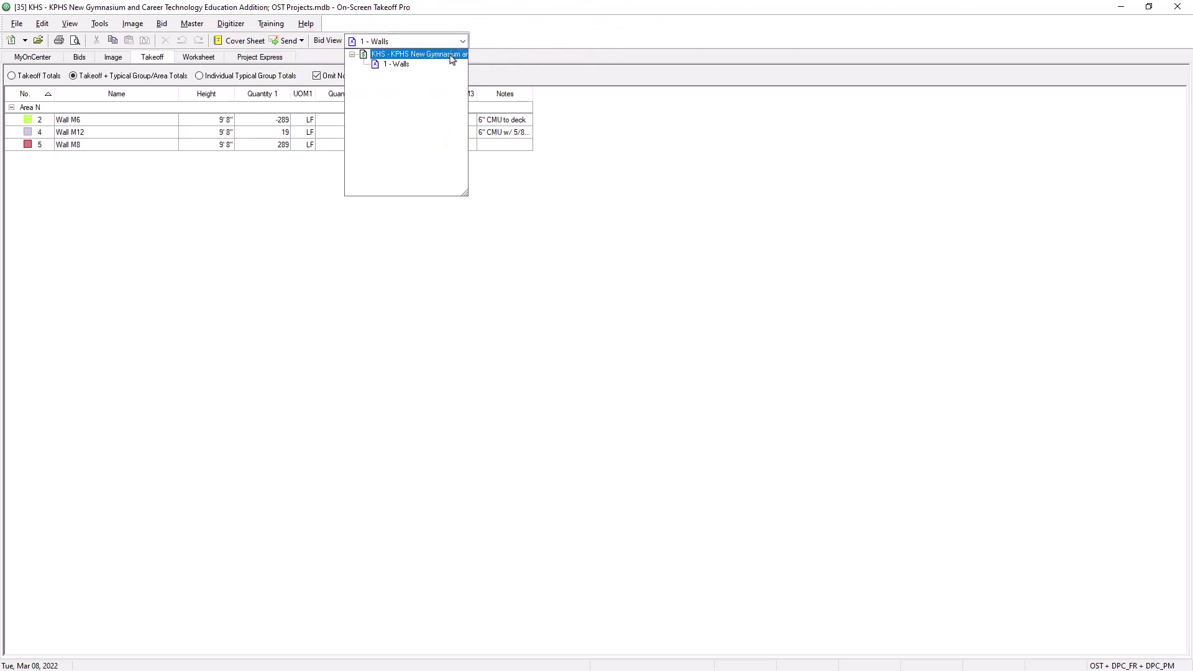
pyautogui.click(453, 55)
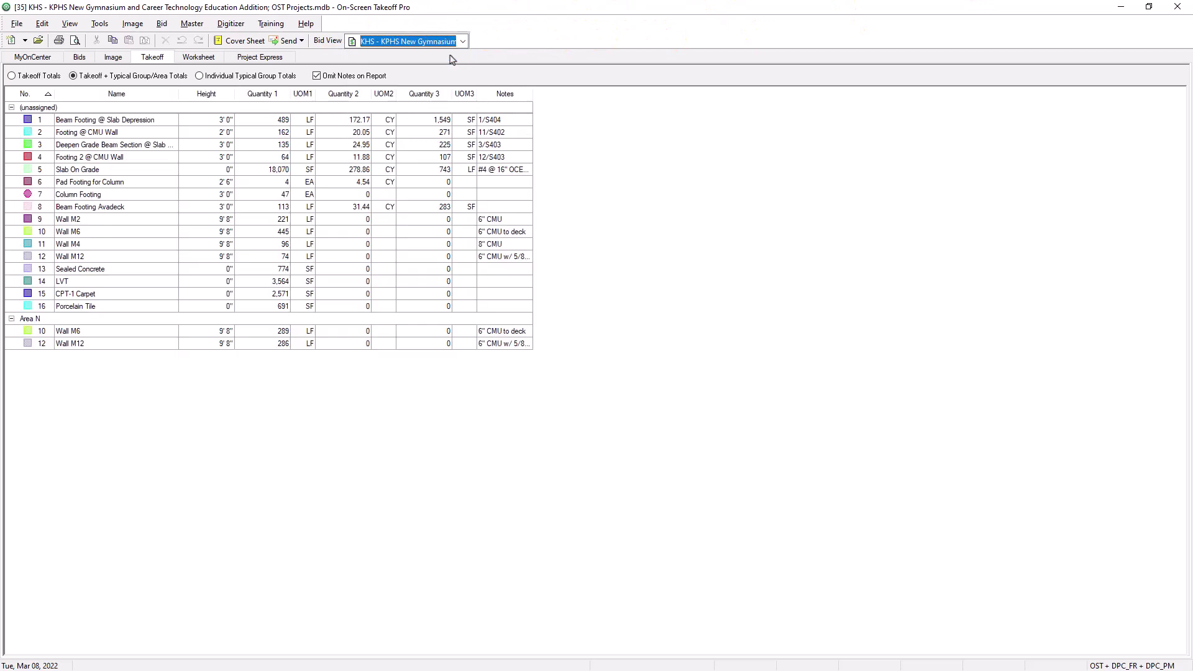
pyautogui.click(461, 41)
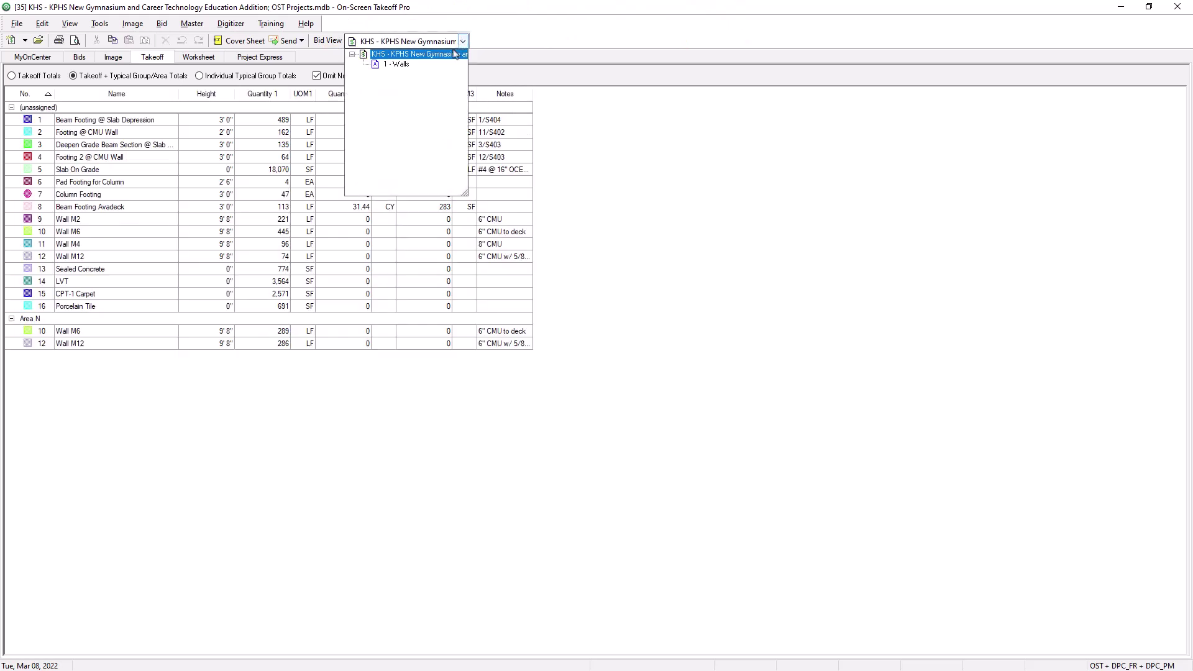
pyautogui.click(437, 67)
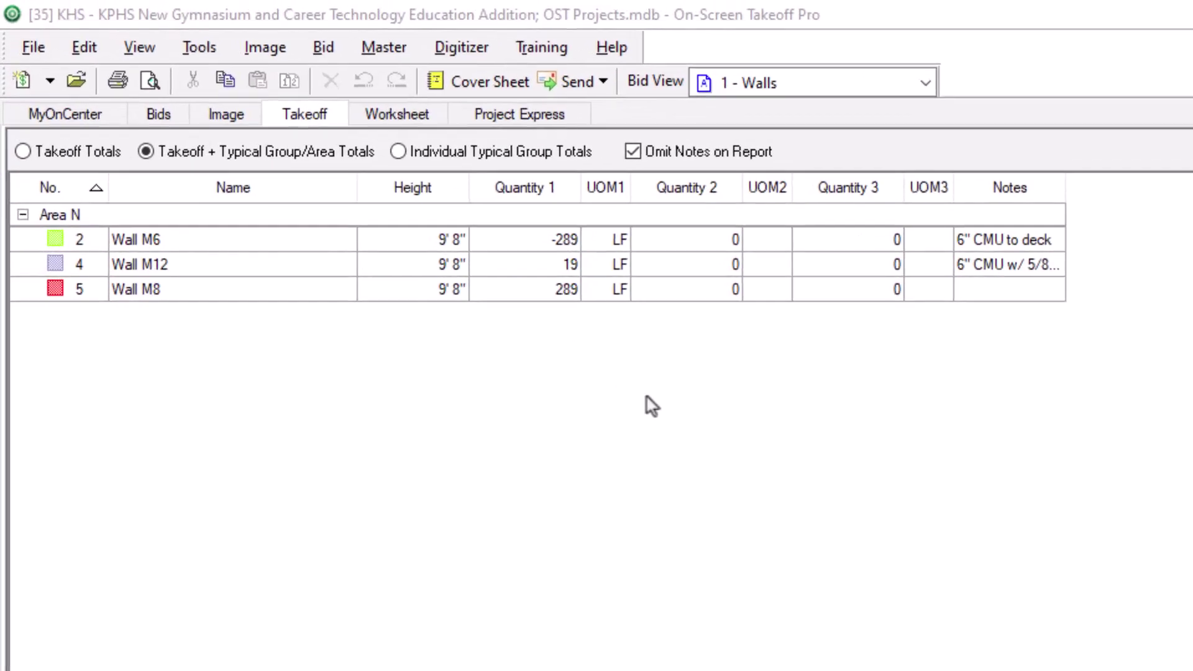
# Display the bids list and collapse and expand bid 35 to check the alternates nested under it.
pyautogui.click(159, 115)
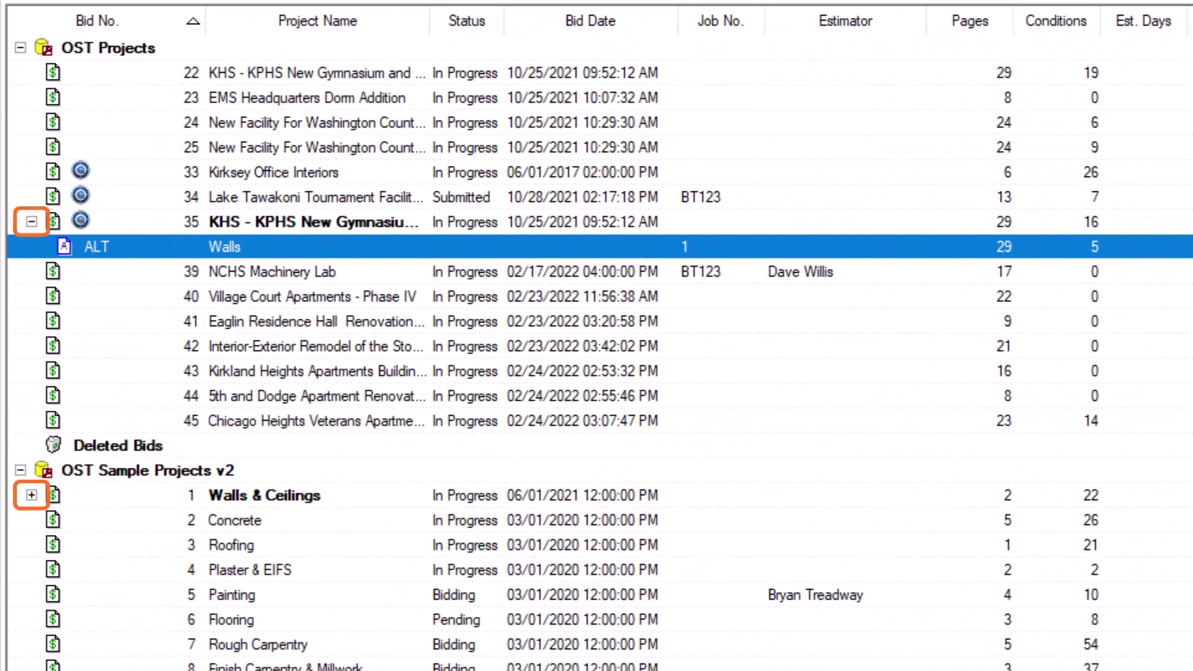
pyautogui.click(31, 222)
pyautogui.click(31, 222)
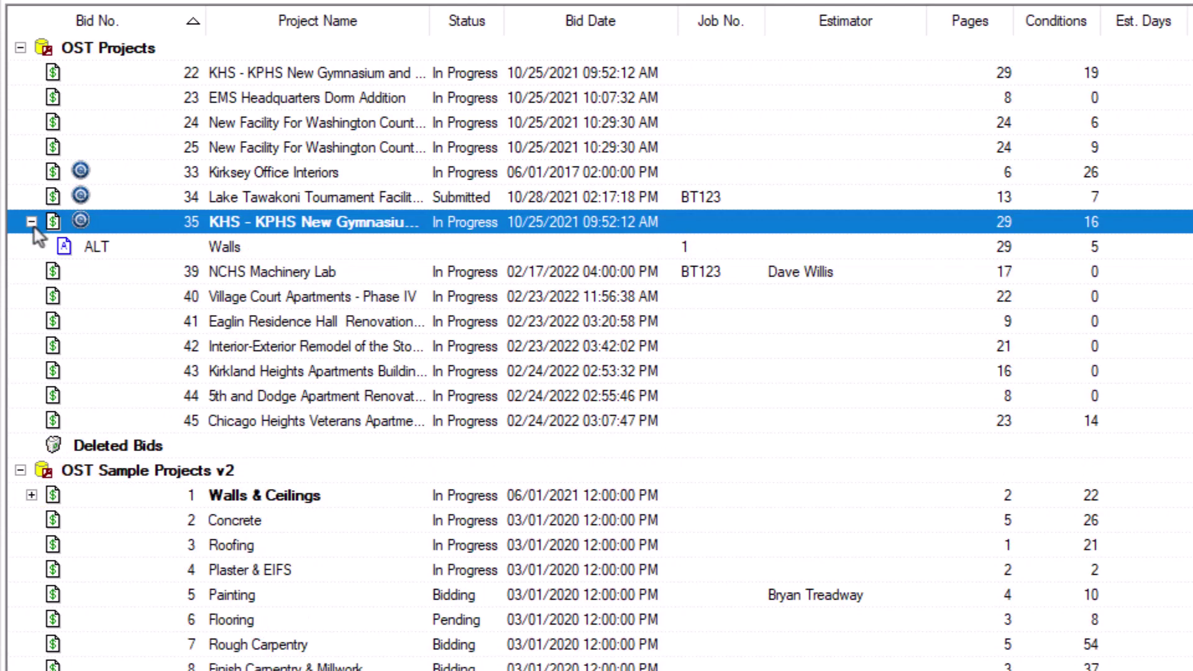
pyautogui.click(31, 222)
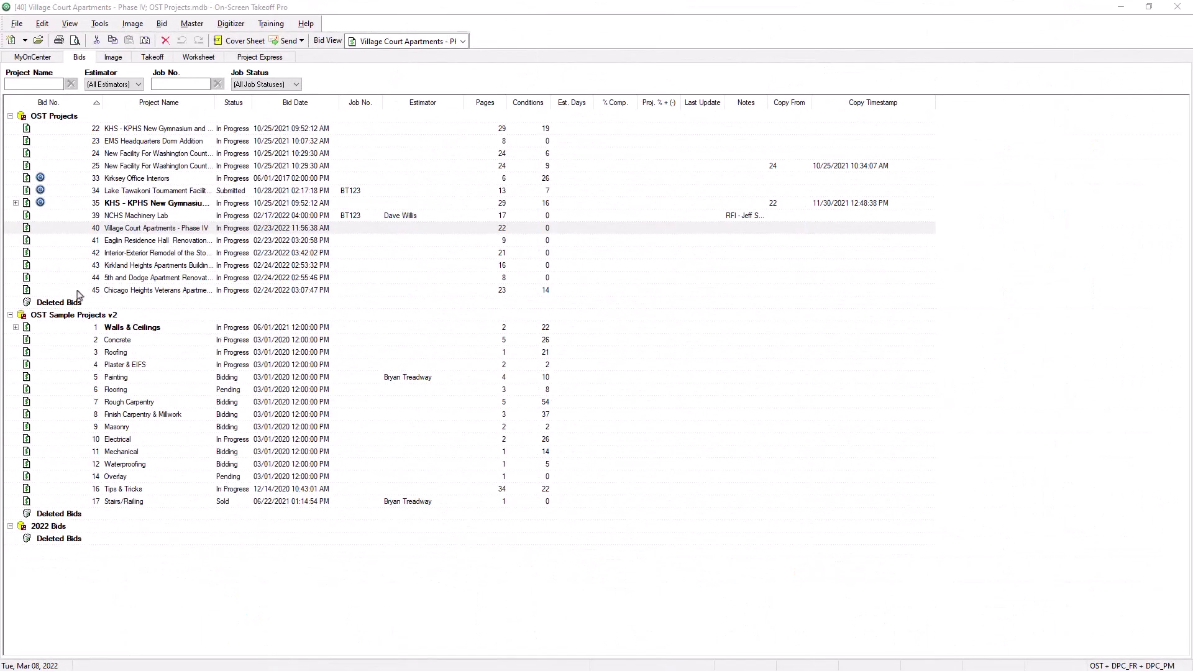
# Expand bid 35 and mark its Walls alternate as Accepted in the alternate's cover sheet.
pyautogui.click(15, 203)
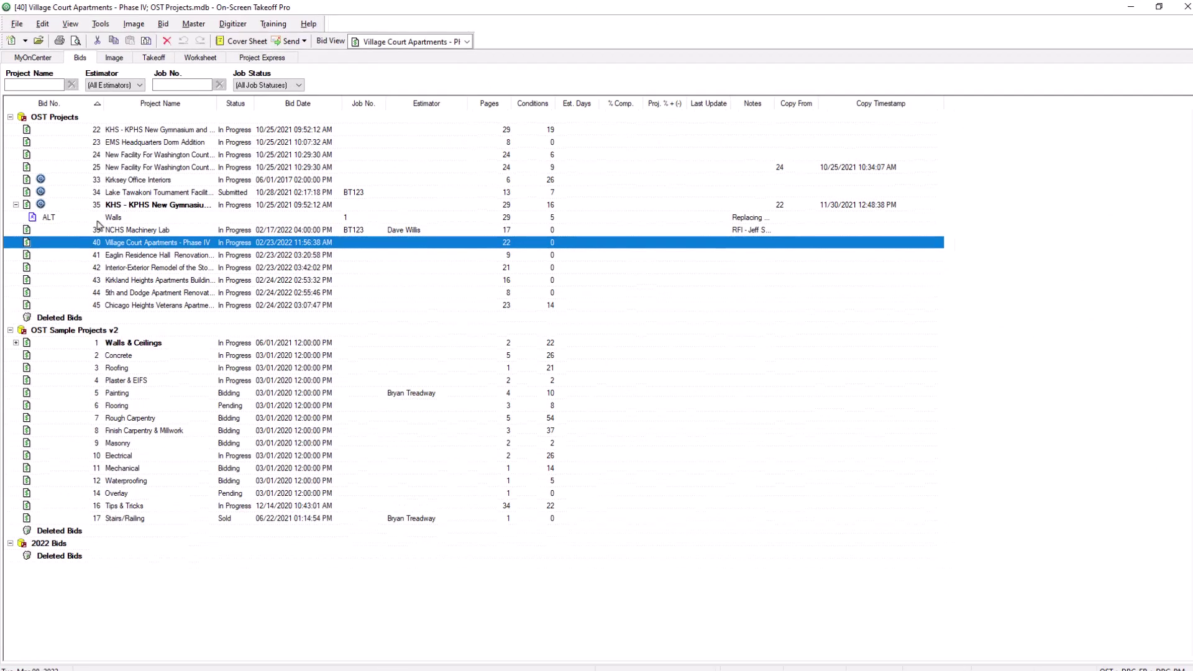
pyautogui.click(98, 218)
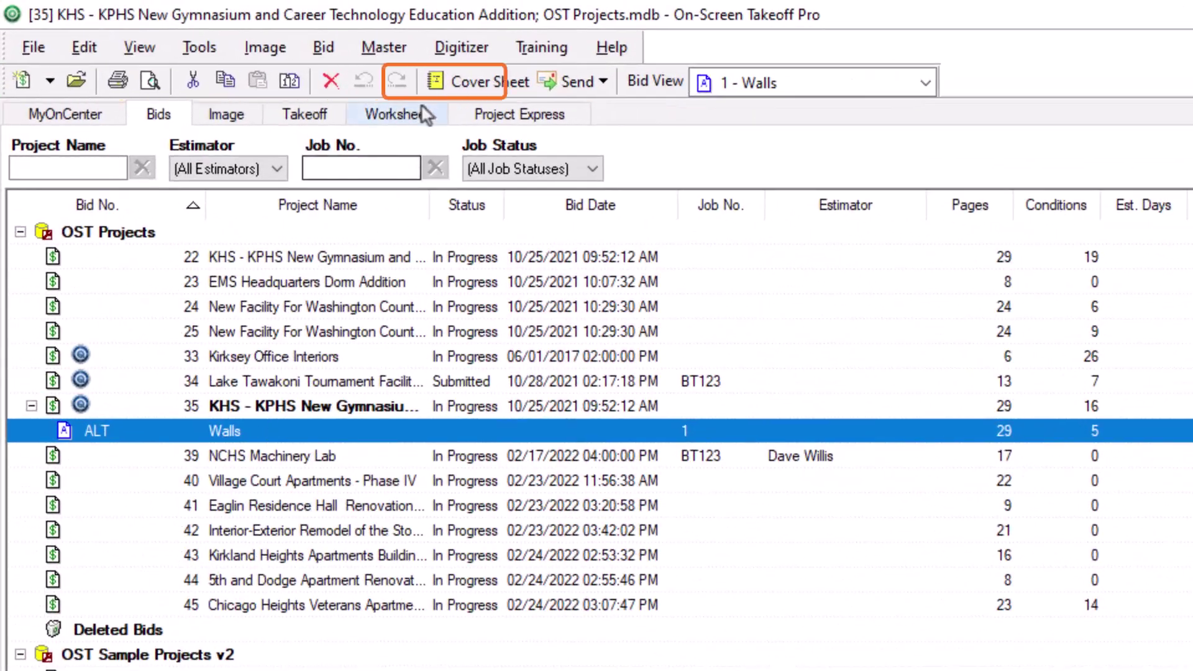
pyautogui.click(463, 82)
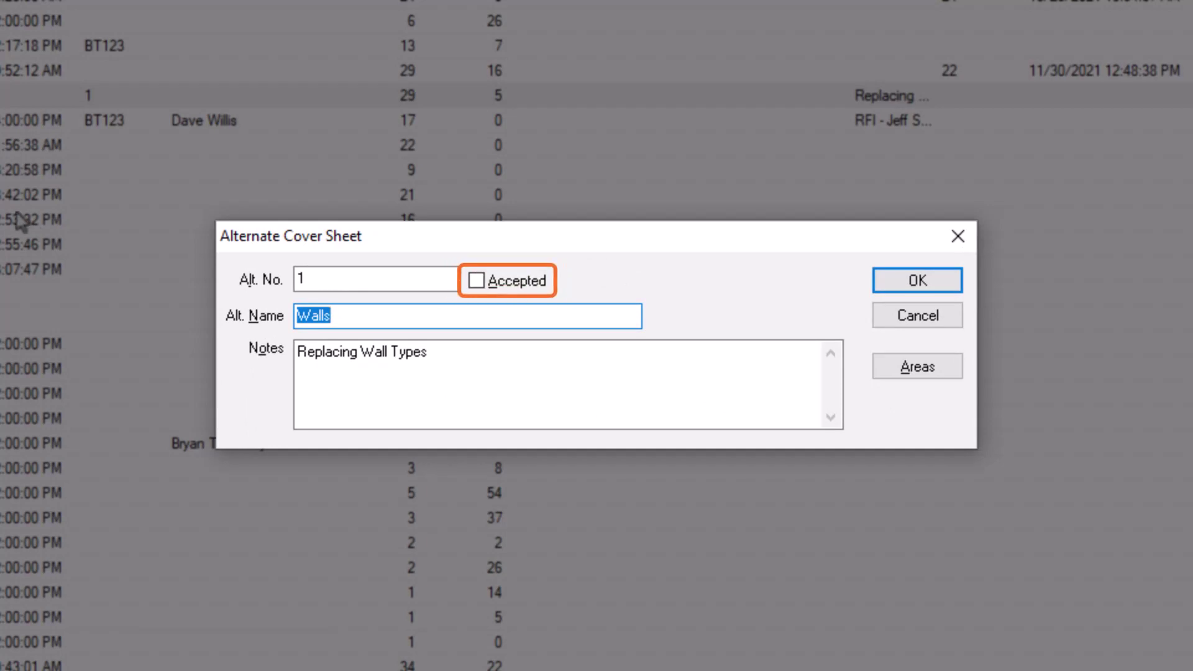
pyautogui.click(475, 281)
pyautogui.click(914, 283)
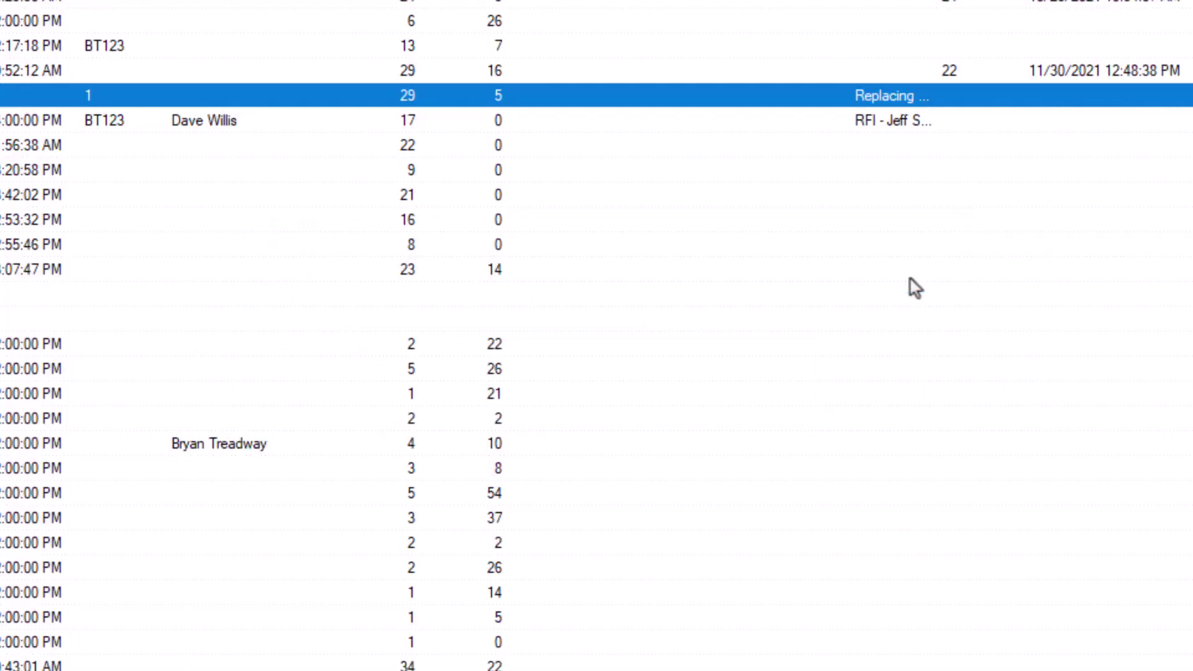